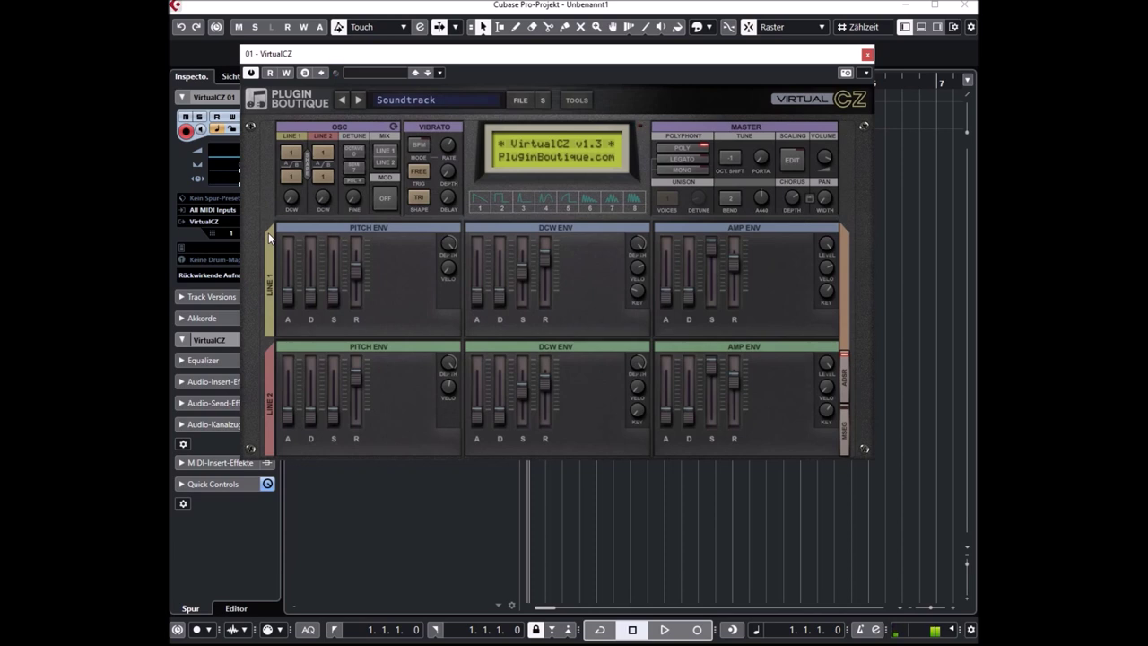
Open the preset banks and load the Robotic preset from Bank E (DS)
{"action": "left_click", "coordinate": [408, 105]}
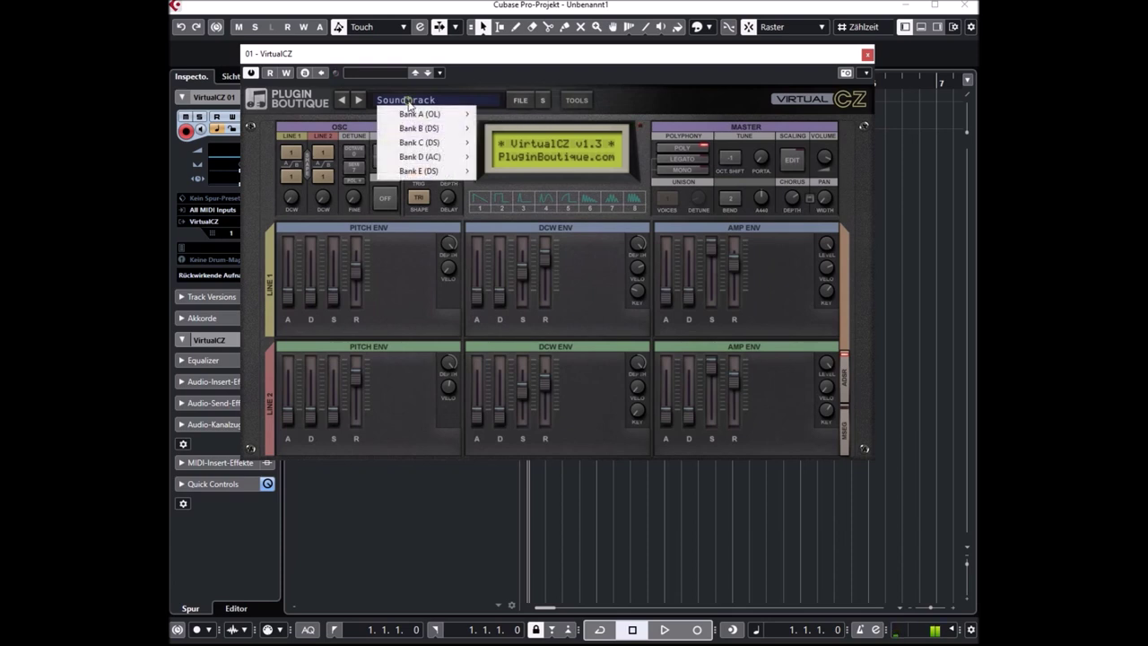
{"action": "left_click", "coordinate": [470, 90]}
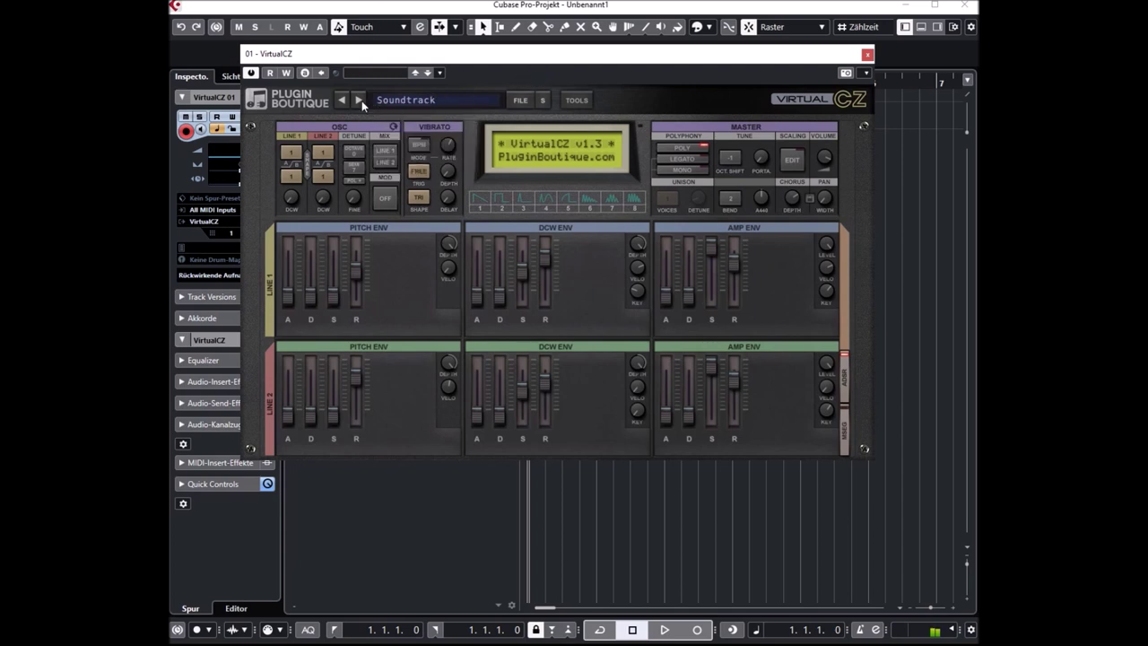
{"action": "left_click", "coordinate": [403, 99]}
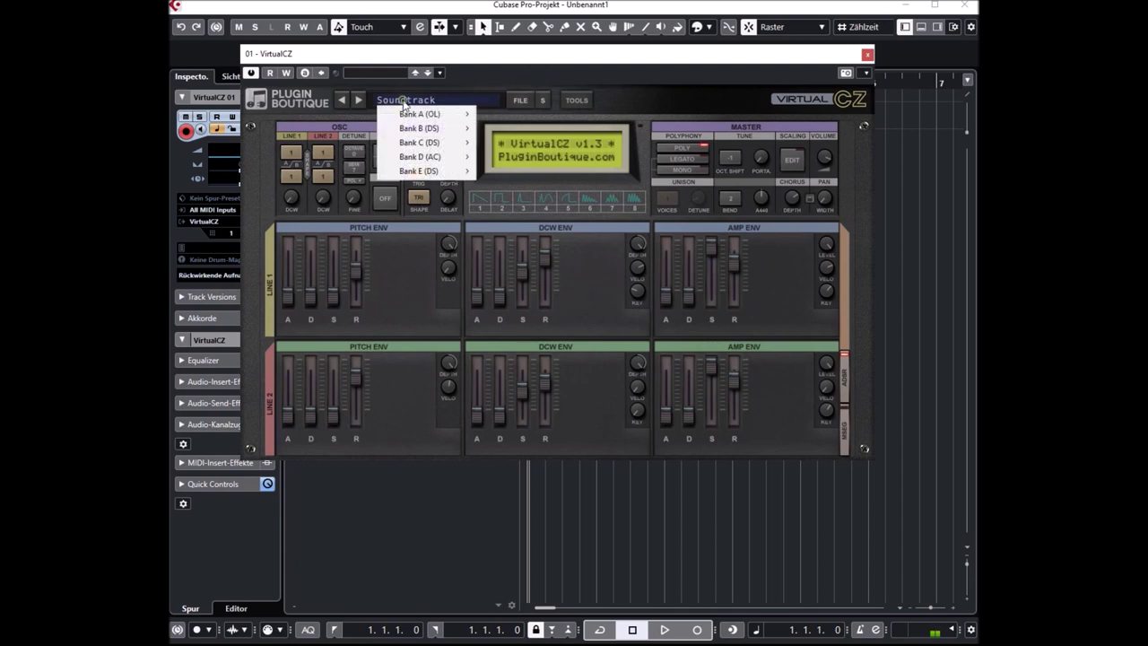
{"action": "mouse_move", "coordinate": [419, 172]}
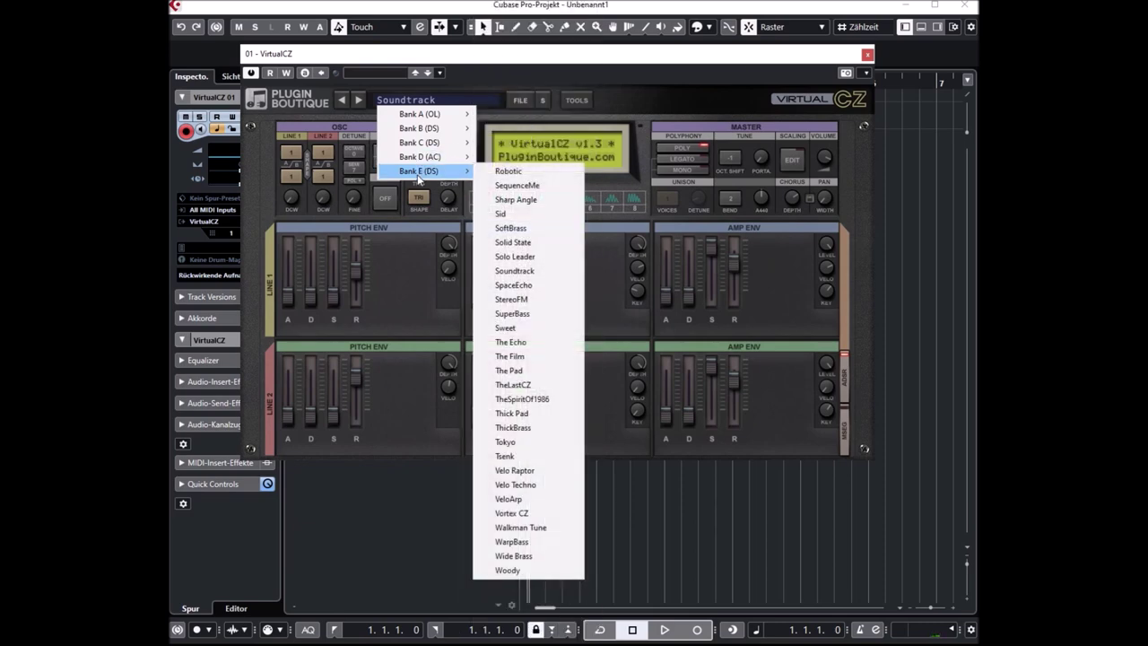
{"action": "left_click", "coordinate": [507, 172]}
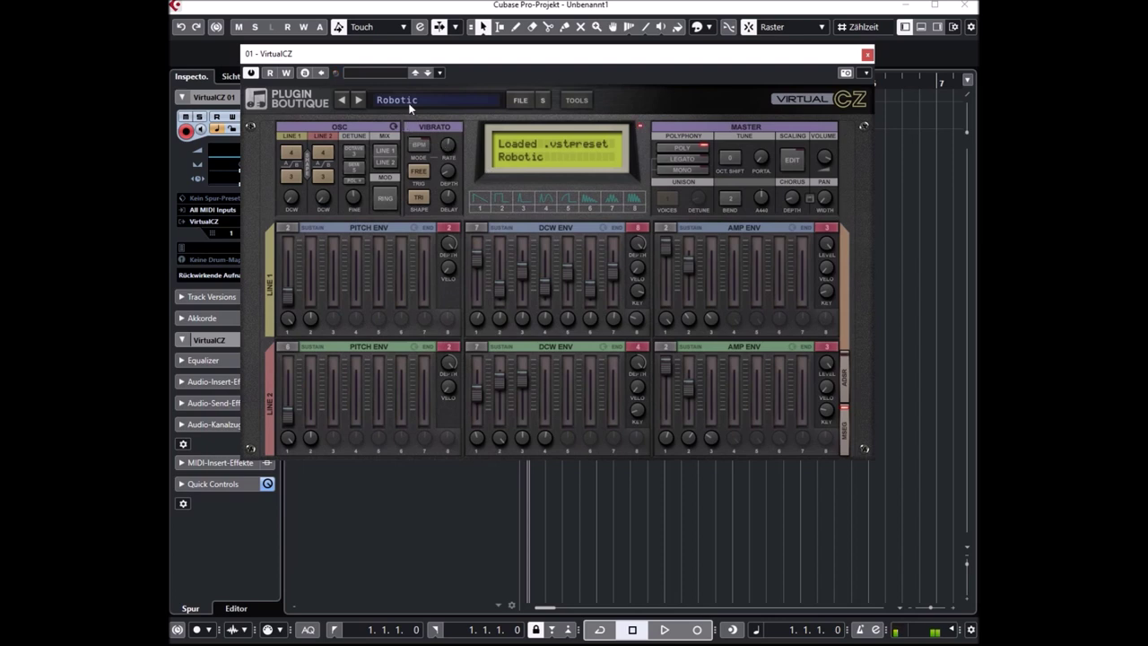
Audition the following Bank E presets one by one, from Sequence Me through Soft Brass and Solo Leader to Space Echo
{"action": "left_click", "coordinate": [360, 101]}
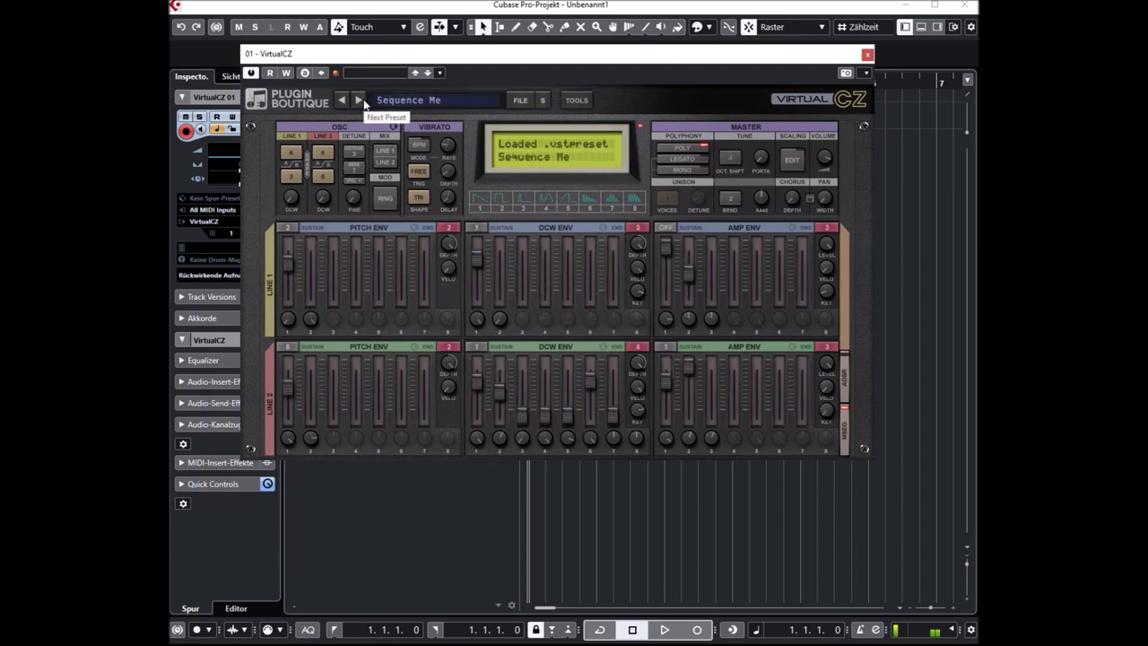
{"action": "left_click", "coordinate": [359, 101]}
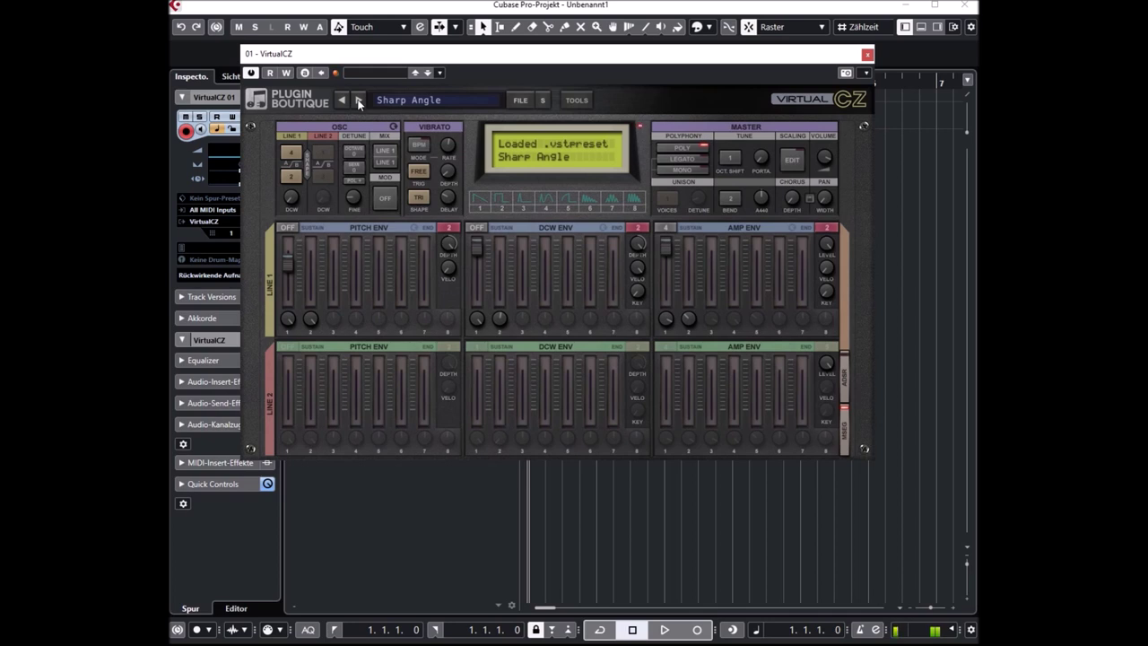
{"action": "left_click", "coordinate": [359, 101]}
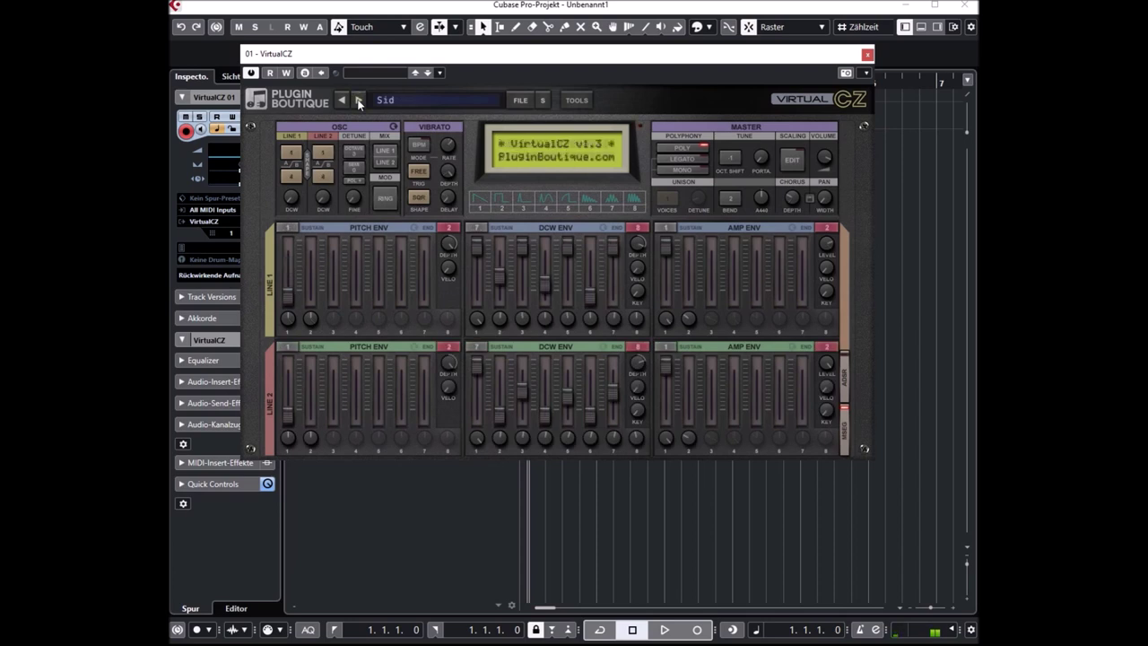
{"action": "left_click", "coordinate": [359, 101]}
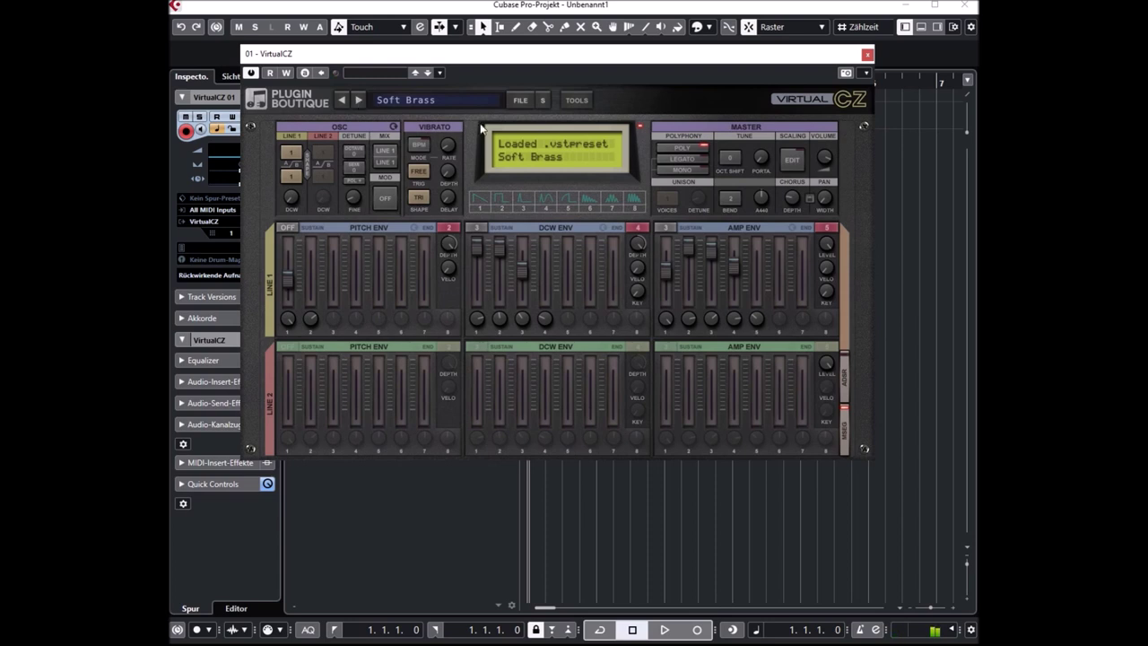
{"action": "left_click", "coordinate": [359, 101]}
{"action": "left_click", "coordinate": [360, 100]}
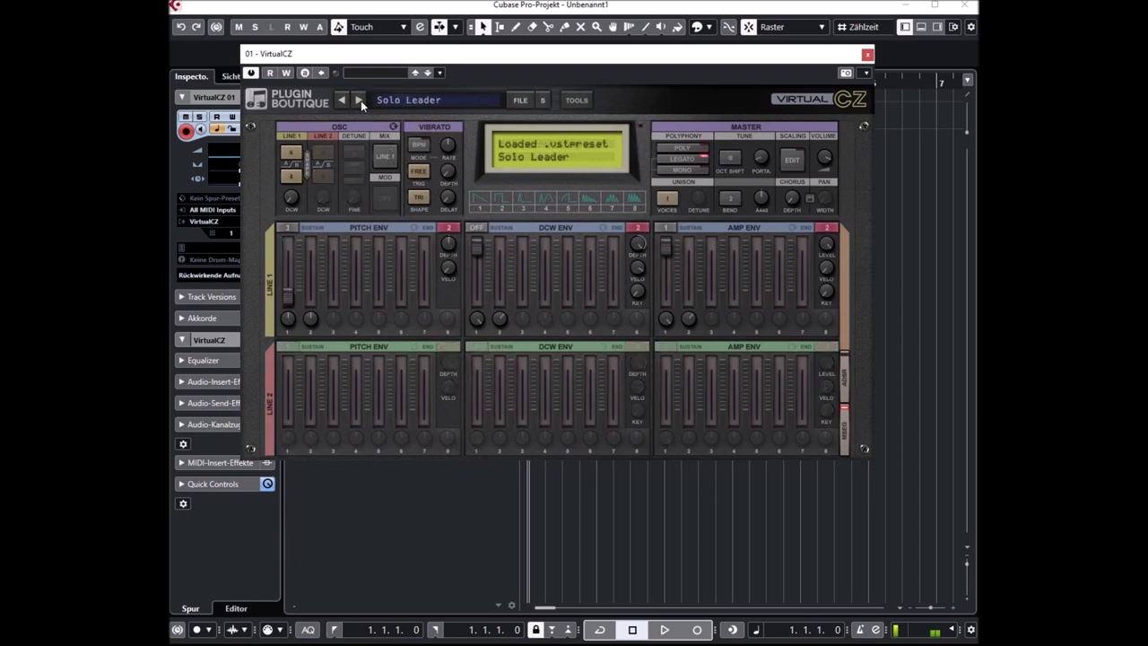
{"action": "left_click", "coordinate": [360, 101]}
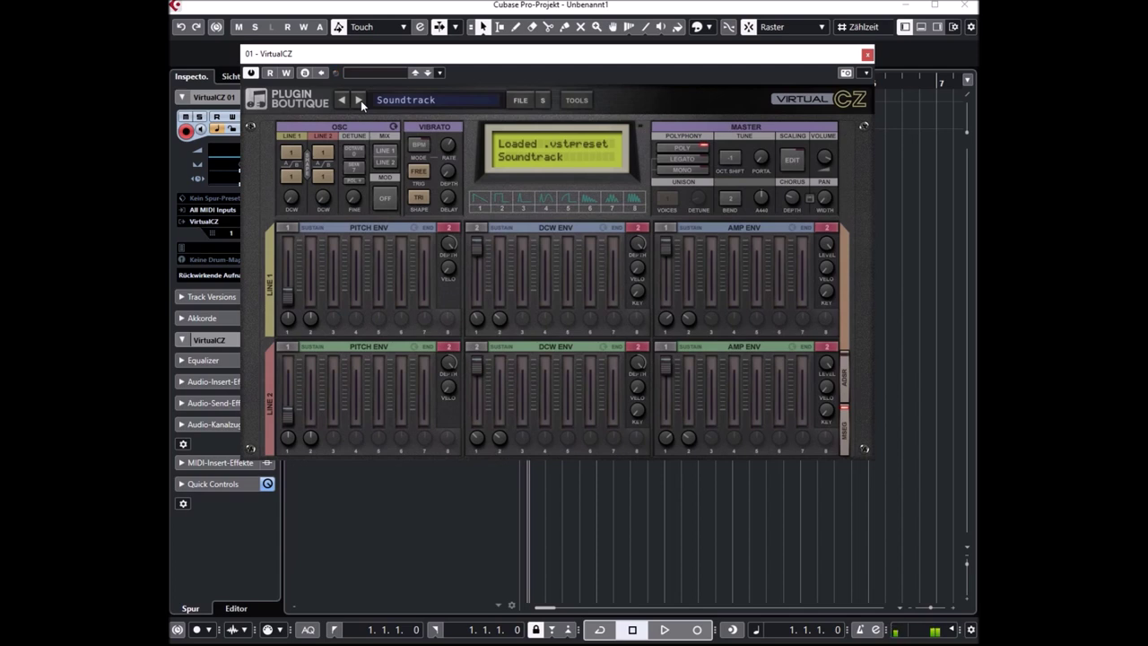
{"action": "left_click", "coordinate": [360, 100]}
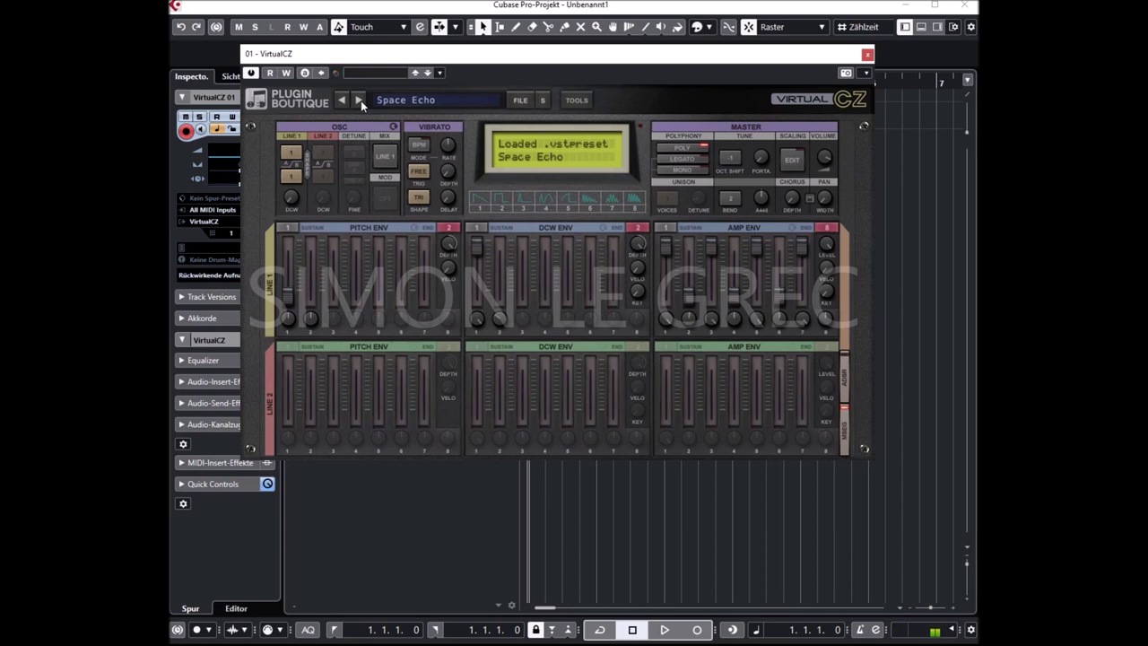
Load The Film from Bank E (DS) and audition the following presets one by one up to TheSpiritOf1986
{"action": "left_click", "coordinate": [387, 100]}
{"action": "mouse_move", "coordinate": [427, 170]}
{"action": "left_click", "coordinate": [507, 362]}
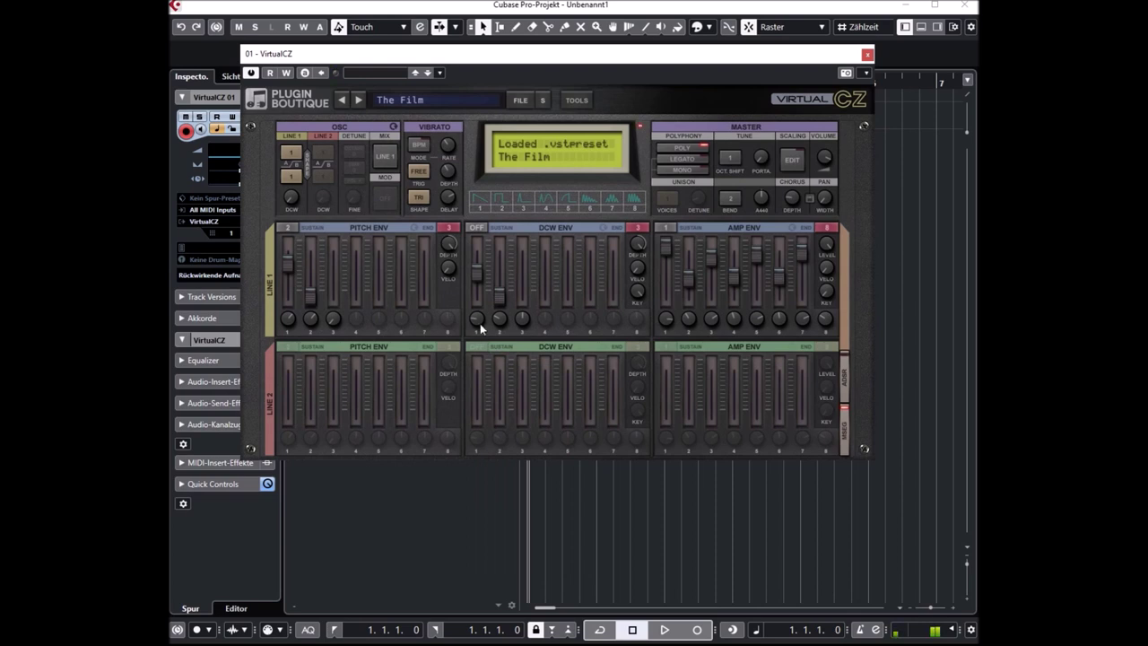
{"action": "left_click", "coordinate": [359, 101]}
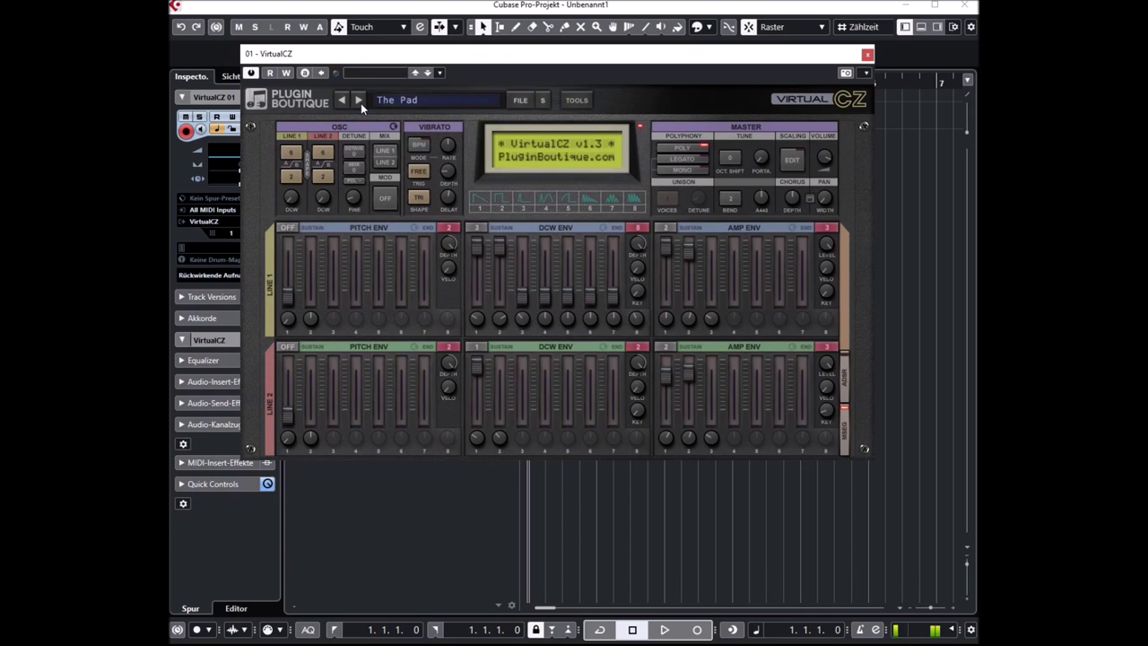
{"action": "left_click", "coordinate": [359, 101]}
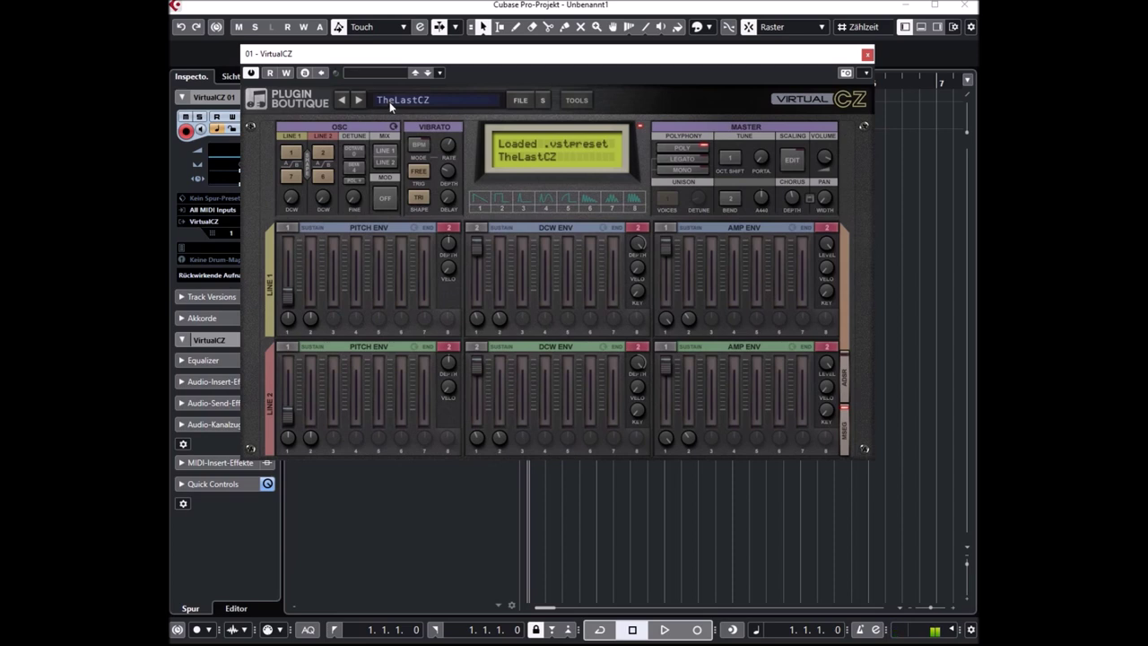
{"action": "left_click", "coordinate": [360, 100]}
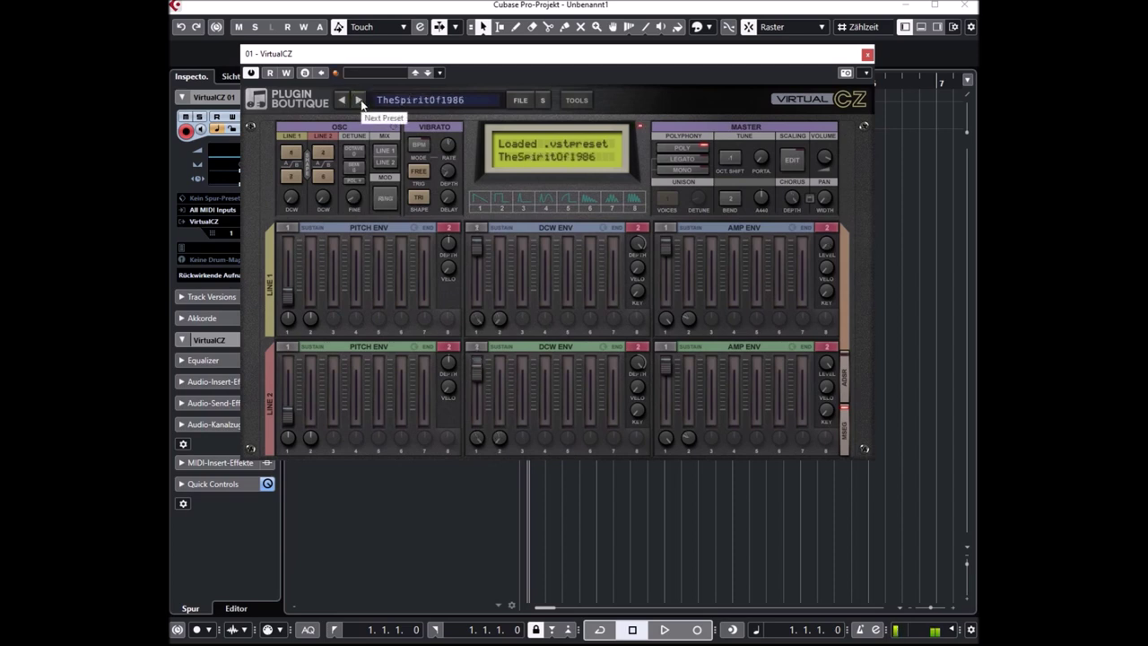
Load Aquatic Industries from Bank A (OL) and audition the following presets one by one up to Brass Ens 2K
{"action": "left_click", "coordinate": [395, 101]}
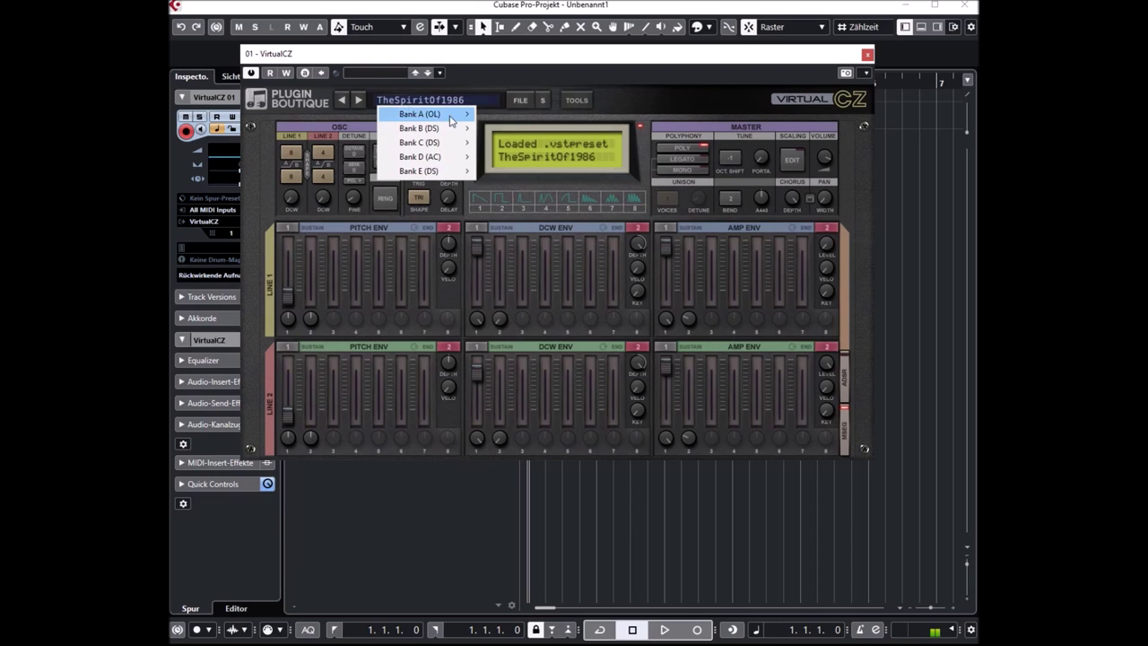
{"action": "mouse_move", "coordinate": [451, 120]}
{"action": "left_click", "coordinate": [518, 84]}
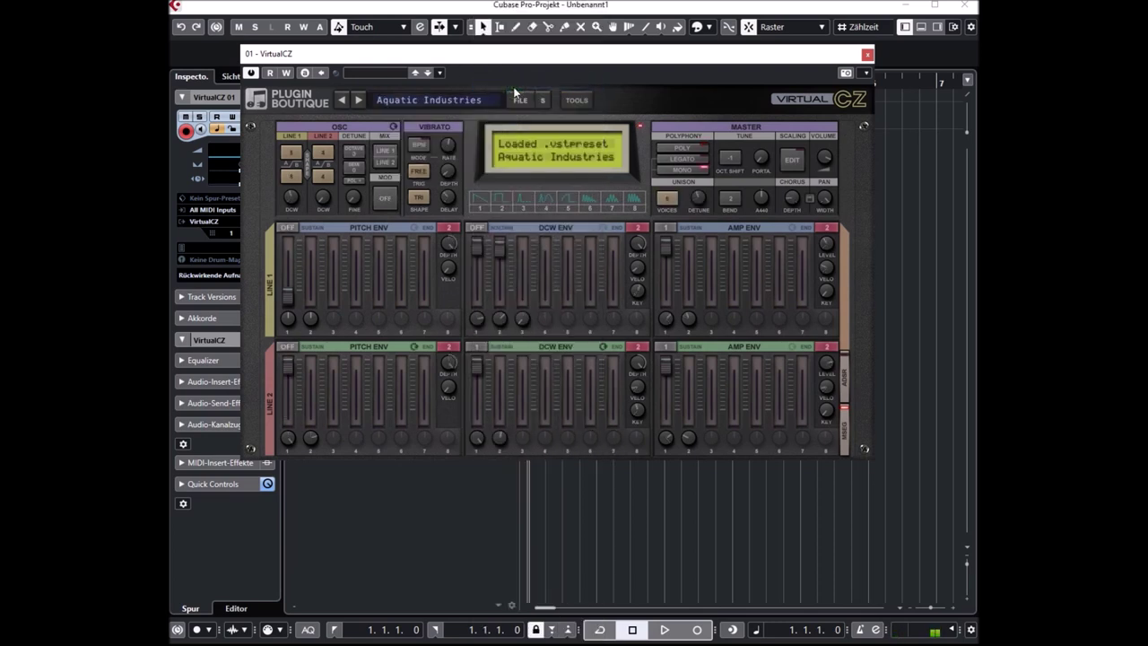
{"action": "left_click", "coordinate": [358, 100]}
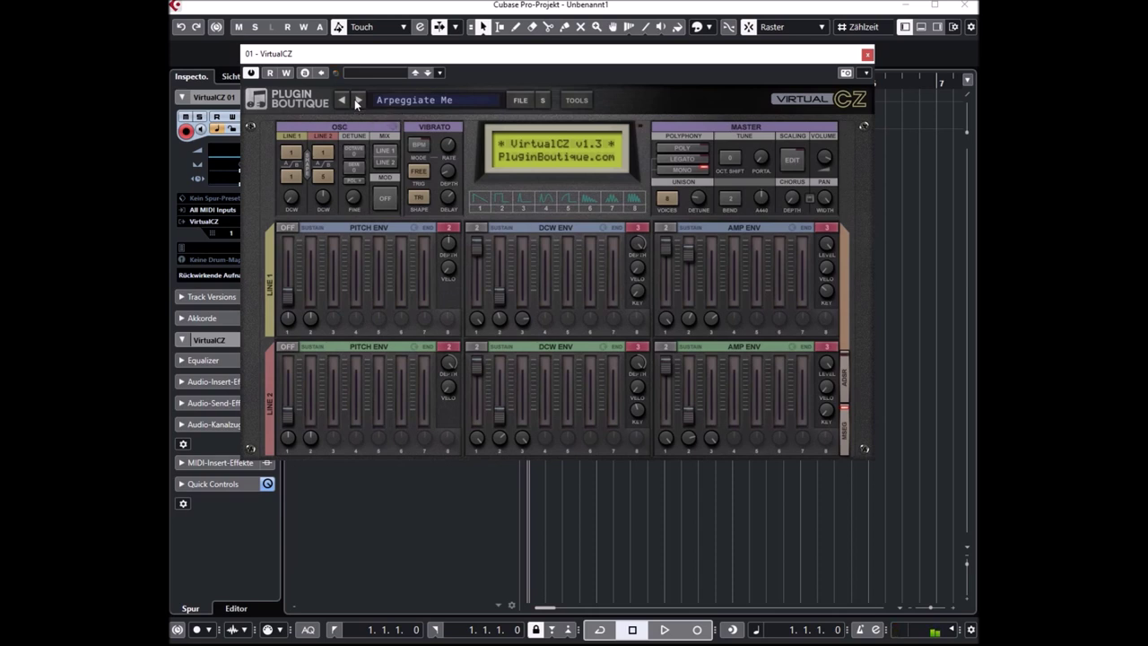
{"action": "left_click", "coordinate": [356, 101]}
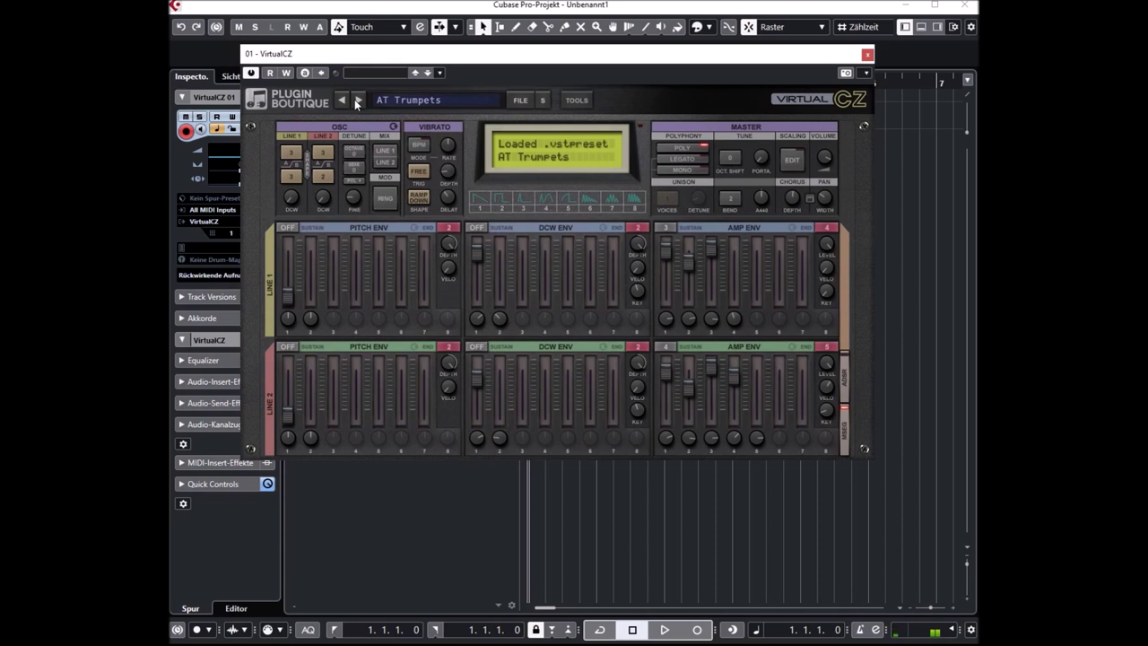
{"action": "left_click", "coordinate": [356, 101]}
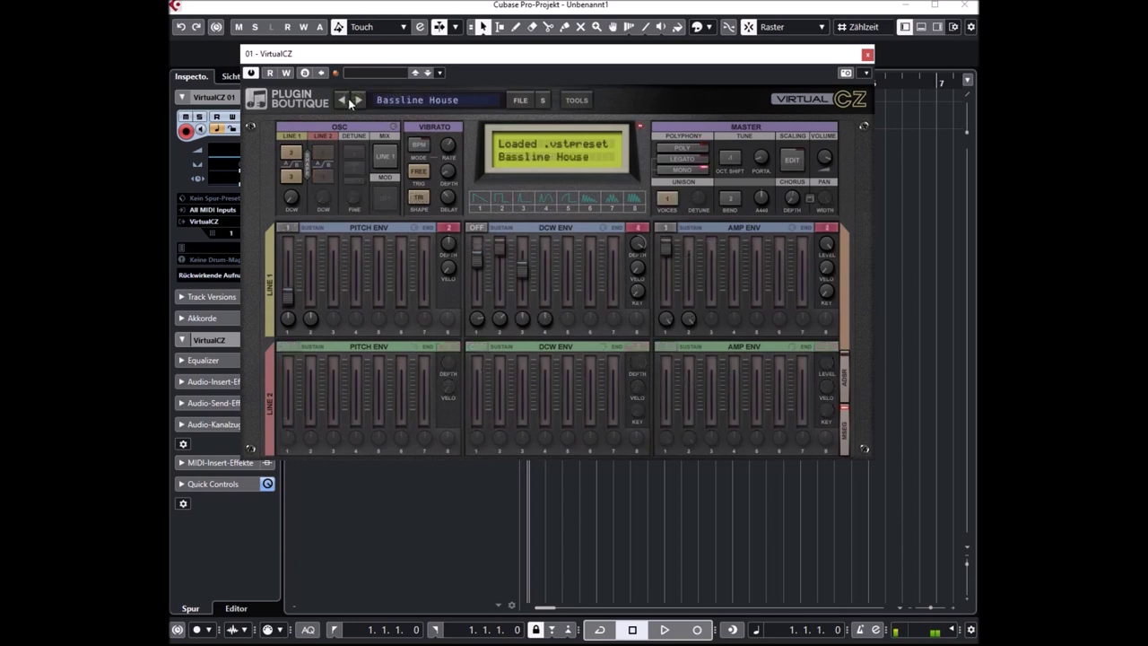
{"action": "left_click", "coordinate": [357, 101]}
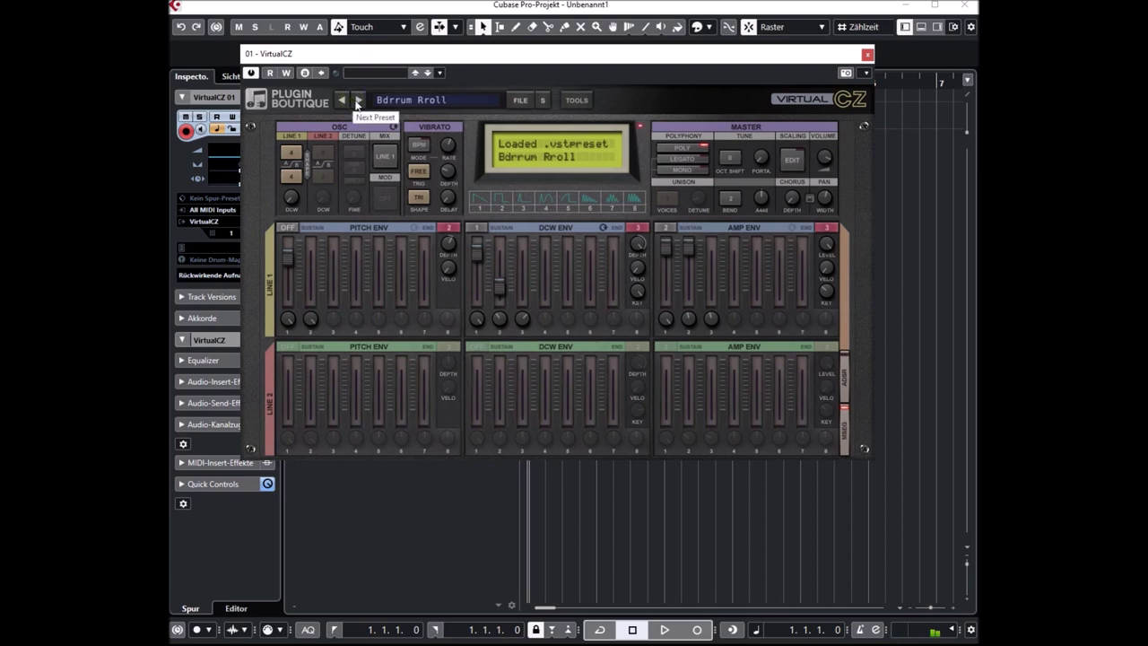
{"action": "left_click", "coordinate": [357, 101]}
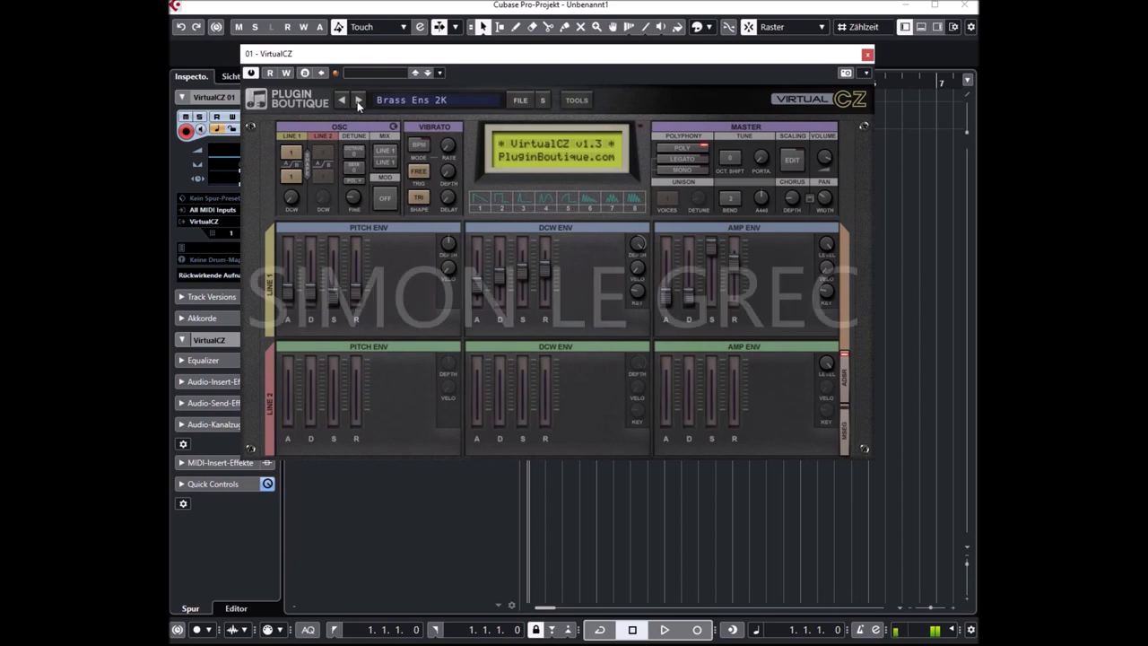
Load the DDisco Bass preset from Bank A (OL)
{"action": "left_click", "coordinate": [398, 102]}
{"action": "mouse_move", "coordinate": [419, 114]}
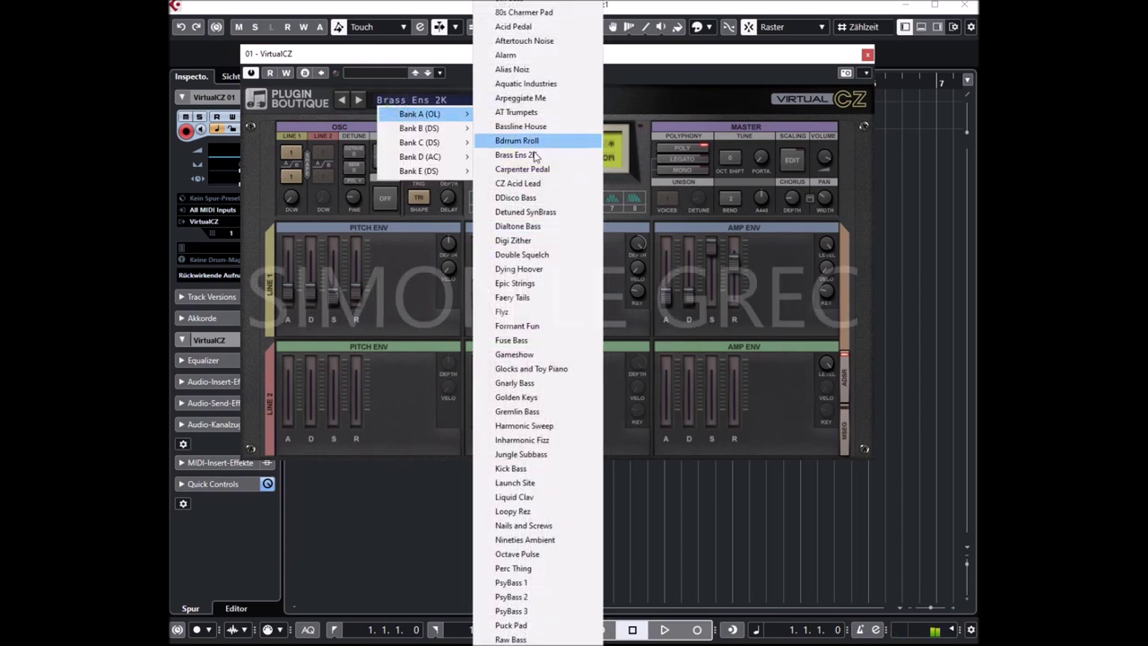
{"action": "left_click", "coordinate": [530, 192]}
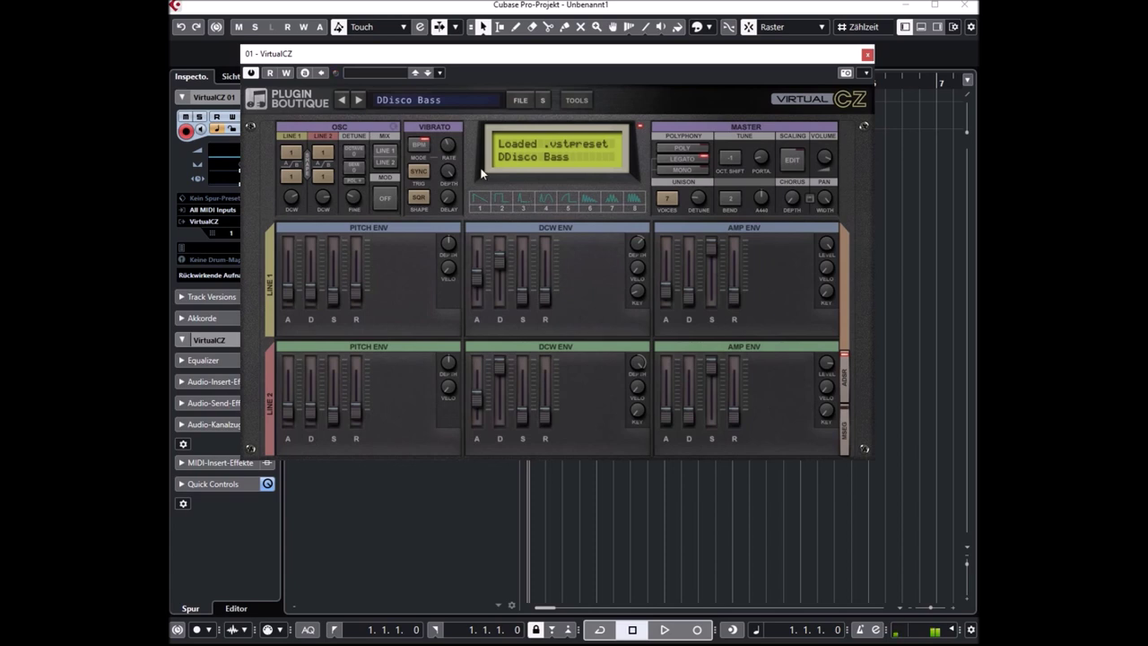
Set the vibrato trigger to Free and raise the vibrato depth to 99 (12.00 st)
{"action": "left_click", "coordinate": [417, 171]}
{"action": "left_click", "coordinate": [445, 177]}
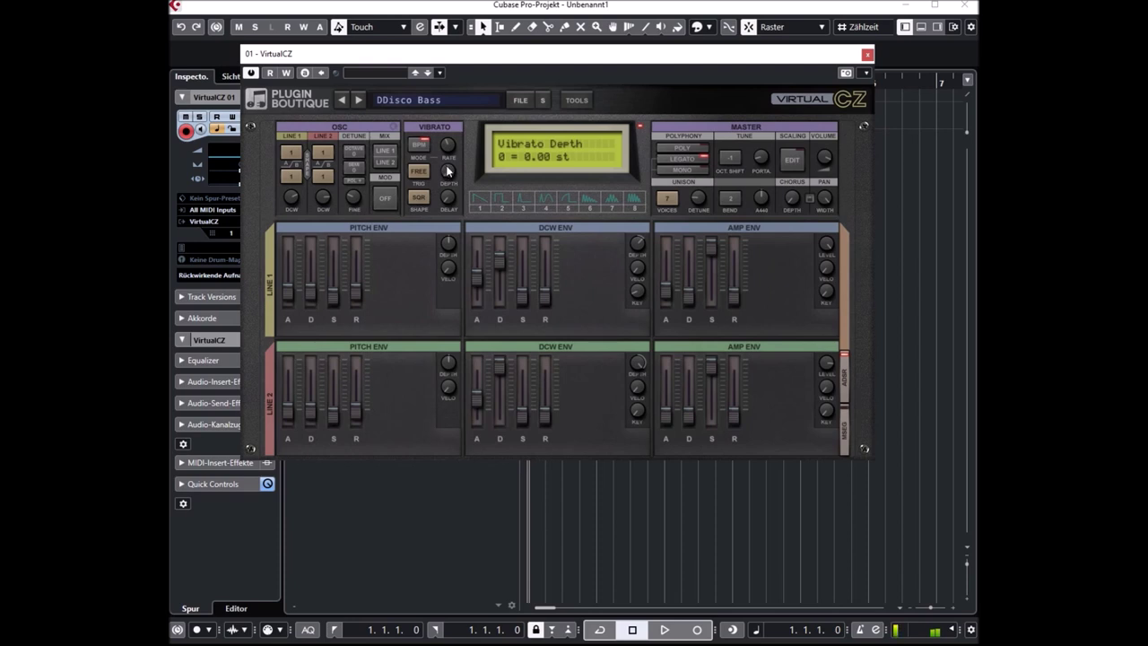
{"action": "left_click_drag", "start_coordinate": [448, 177], "coordinate": [448, 136]}
Load CZ Acid Lead from Bank A (OL) and audition the following presets one by one up to Double Squelch
{"action": "left_click", "coordinate": [413, 100]}
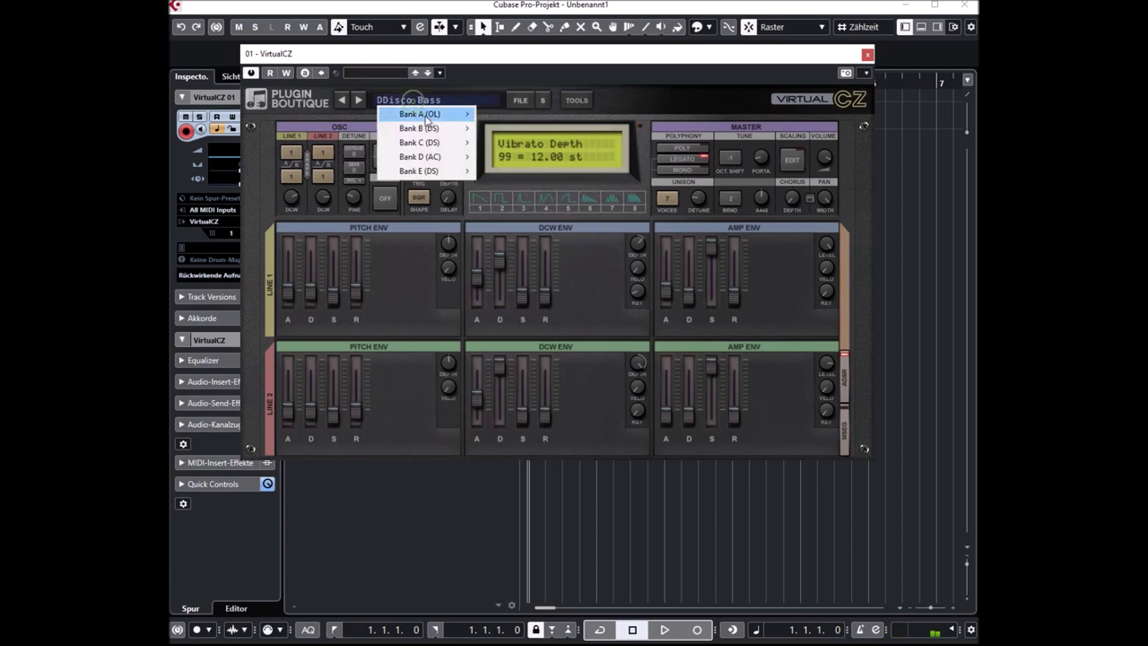
{"action": "mouse_move", "coordinate": [437, 116]}
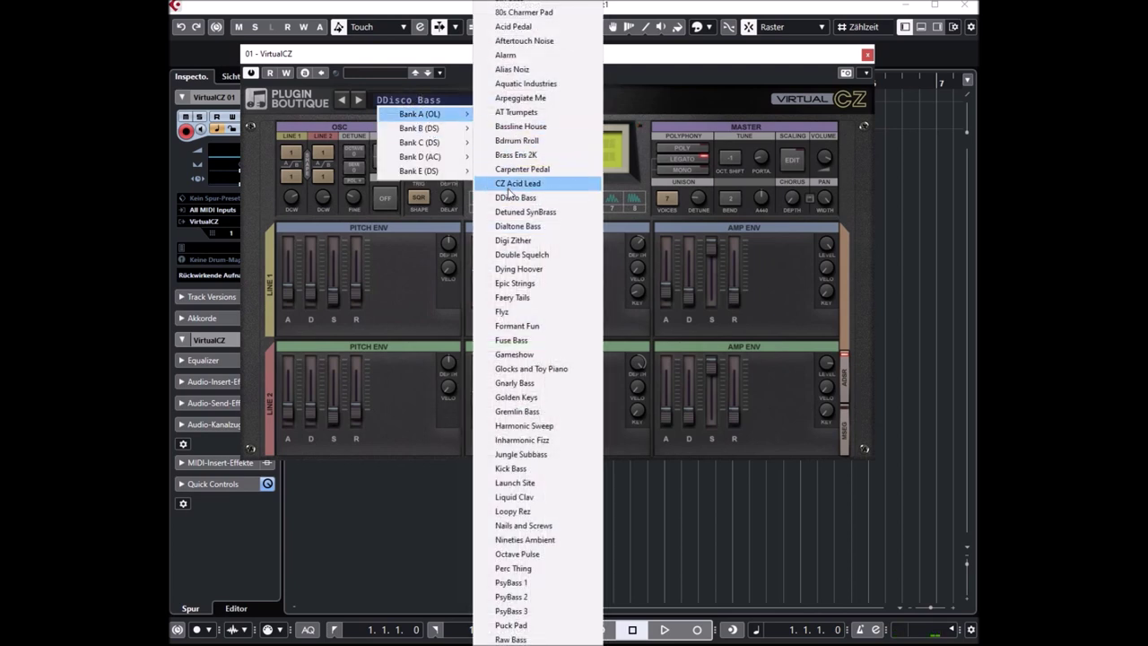
{"action": "left_click", "coordinate": [508, 183]}
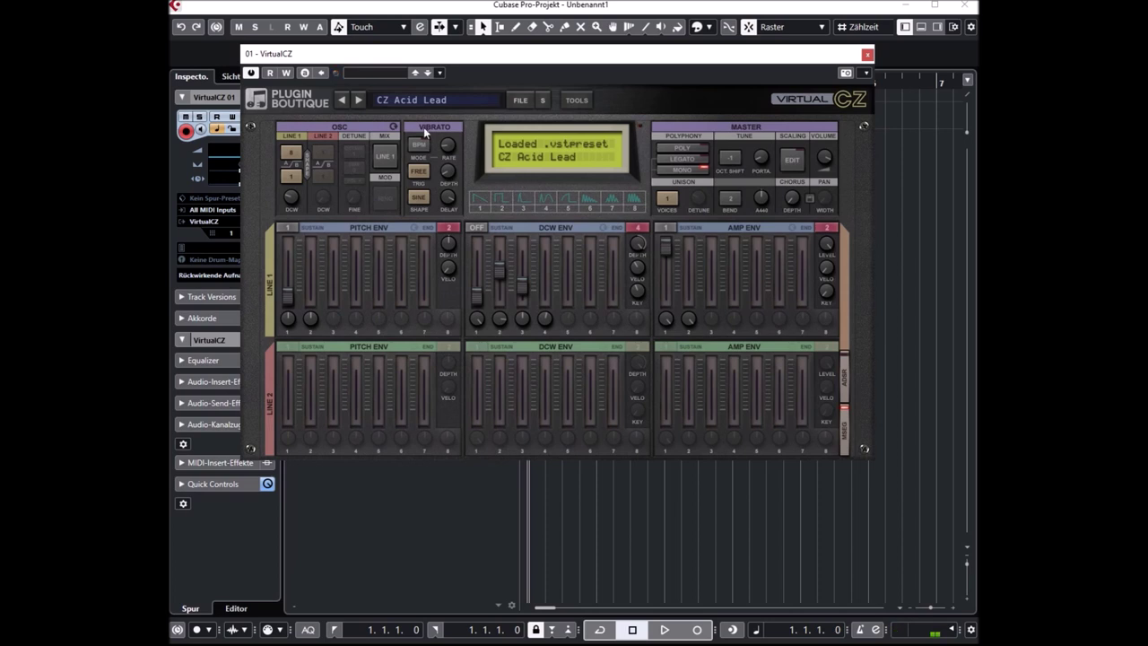
{"action": "left_click", "coordinate": [357, 99]}
{"action": "left_click", "coordinate": [357, 99]}
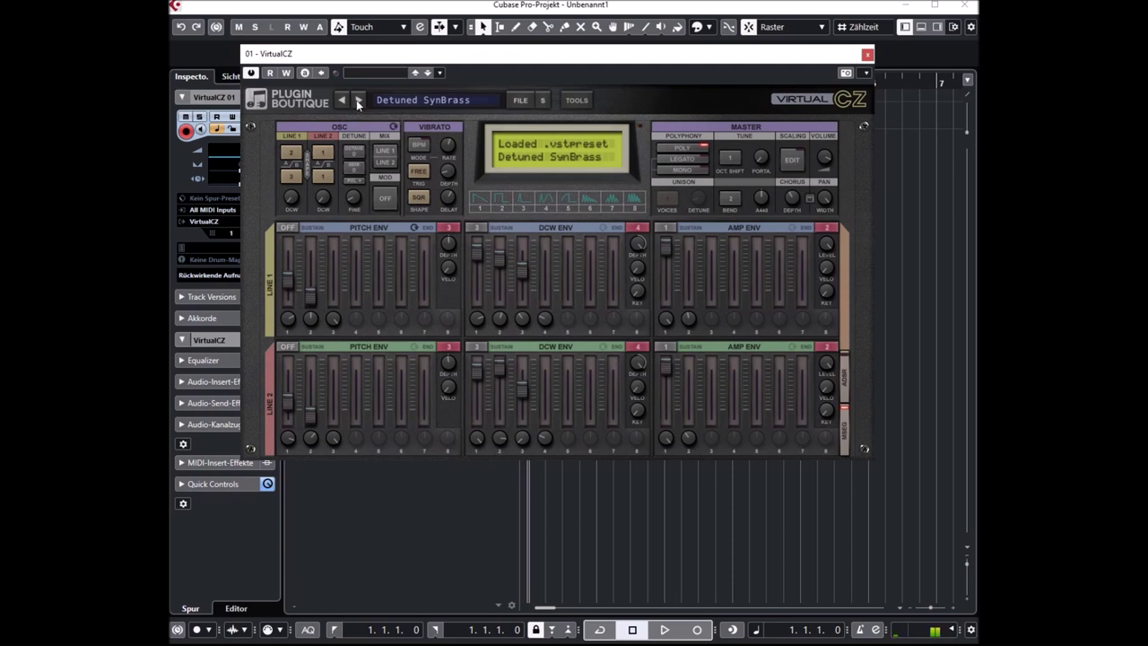
{"action": "left_click", "coordinate": [357, 100]}
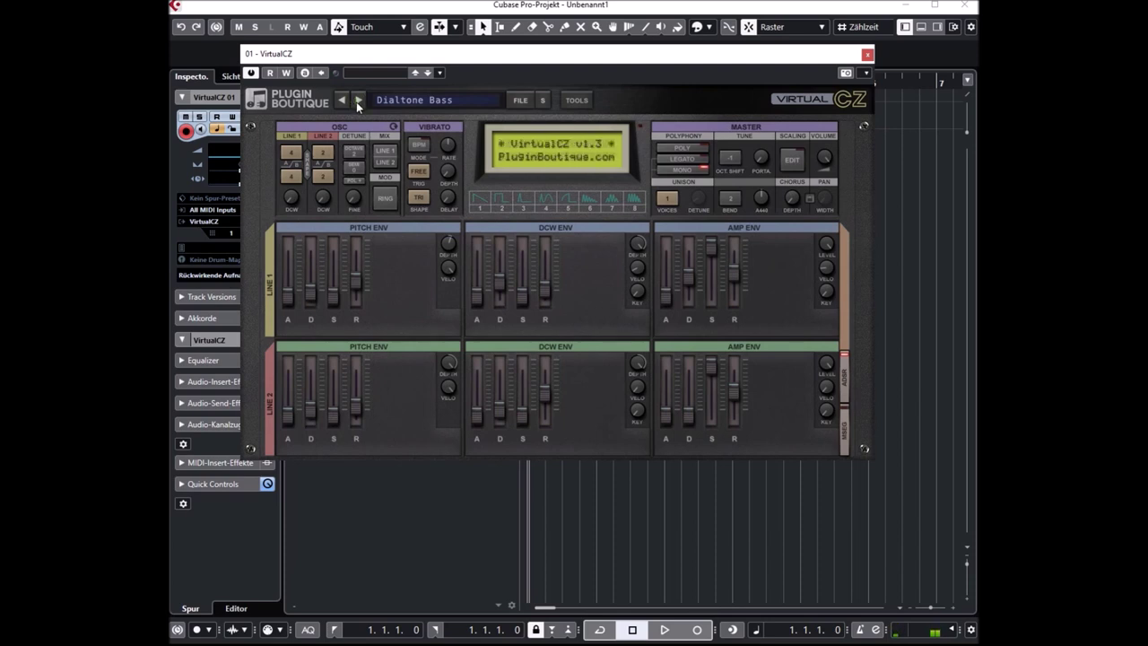
{"action": "left_click", "coordinate": [357, 101]}
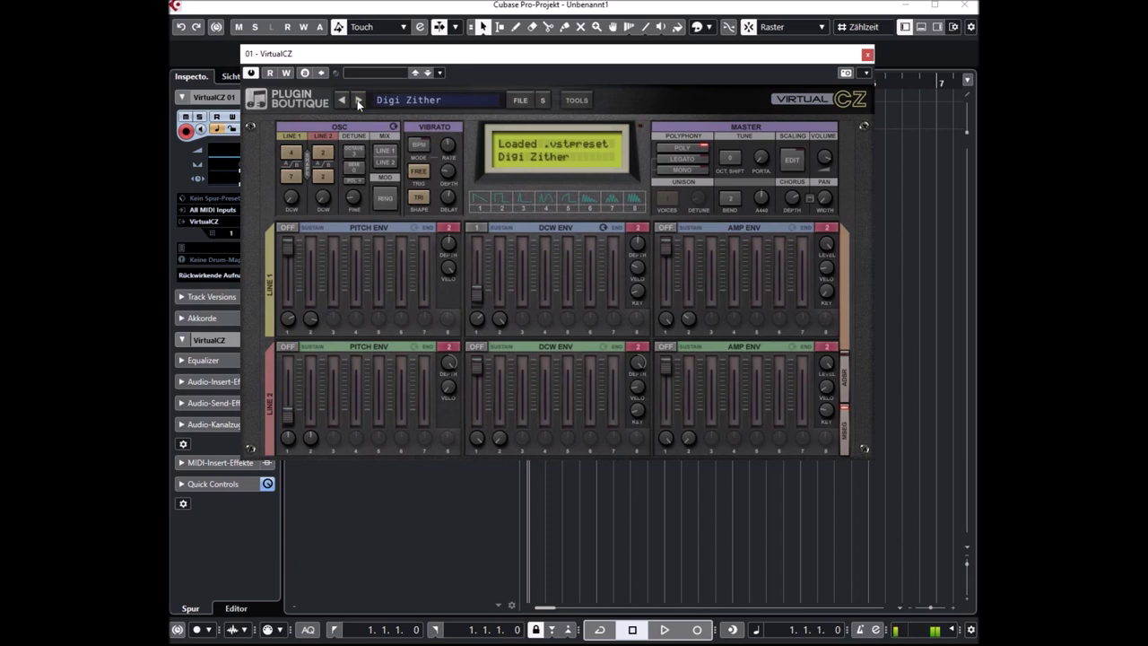
{"action": "left_click", "coordinate": [360, 101]}
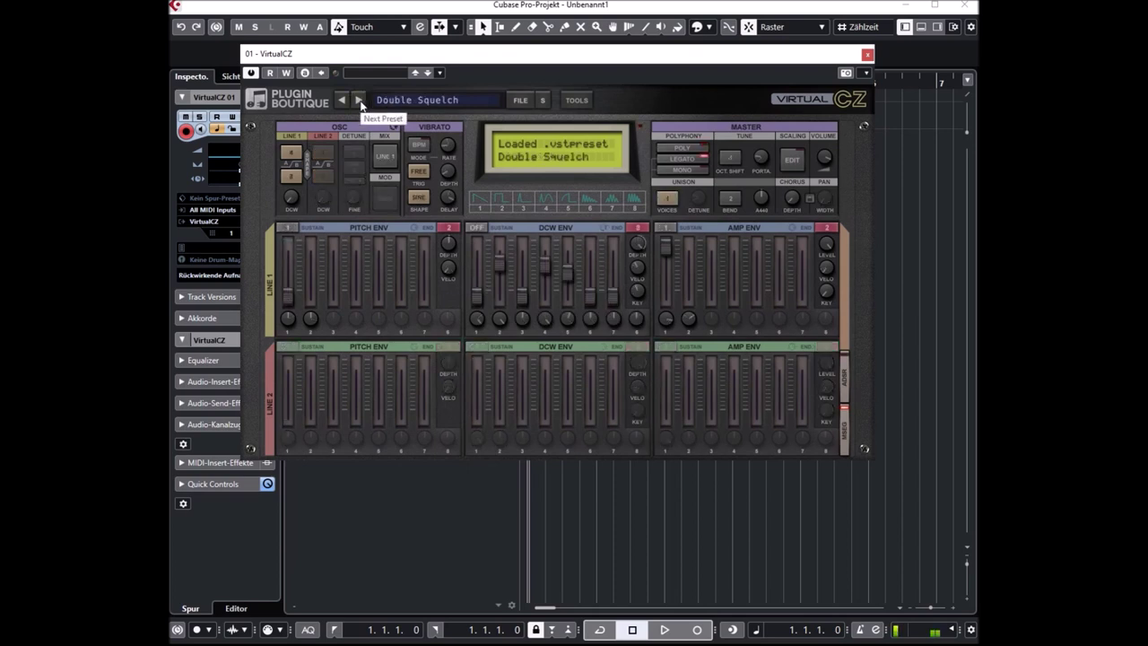
Load the Harmonic Sweep preset from Bank A (OL)
{"action": "left_click", "coordinate": [387, 100]}
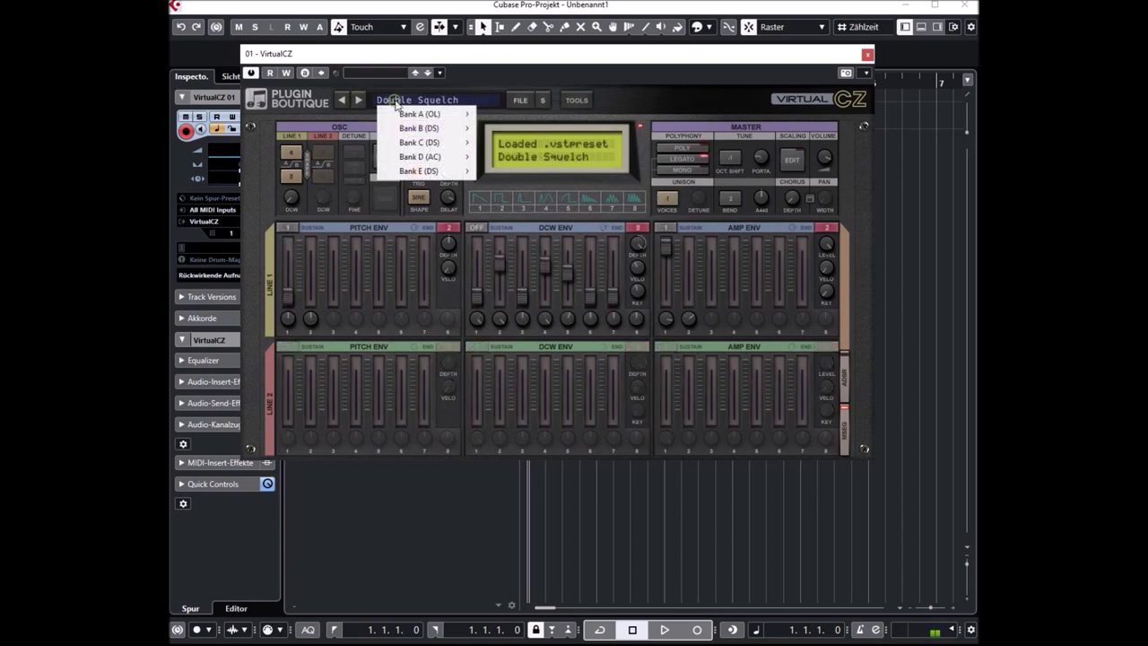
{"action": "mouse_move", "coordinate": [440, 114]}
{"action": "left_click", "coordinate": [522, 426]}
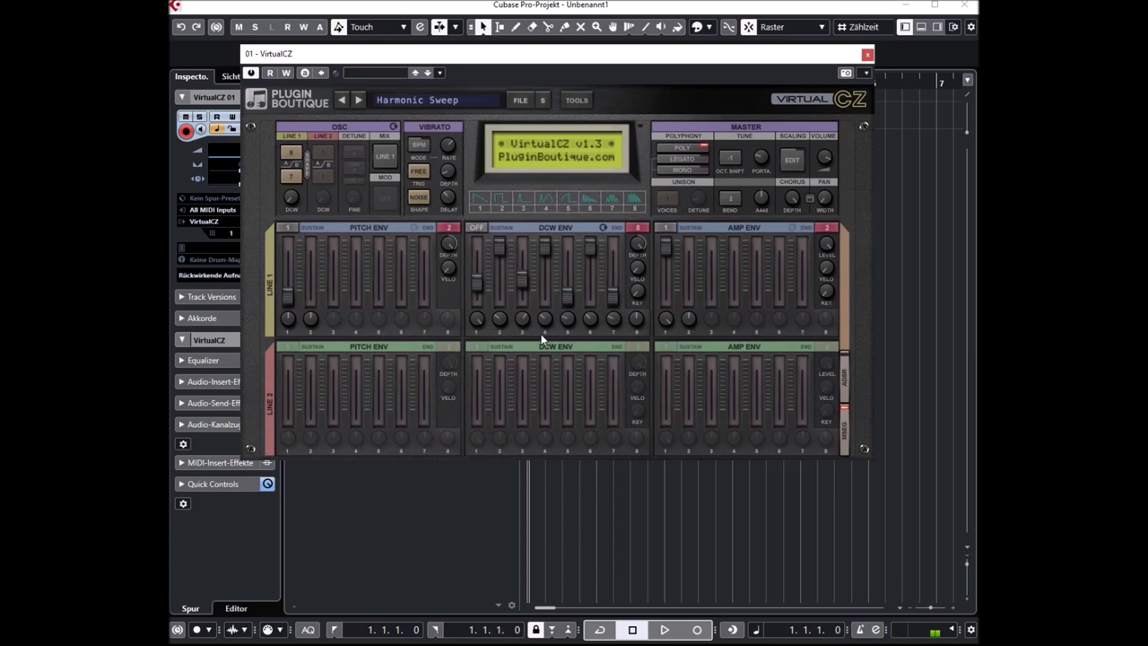
Audition the Bank A (OL) presets following Harmonic Sweep one by one, from Inharmonic Fizz up to Loopy Rez
{"action": "left_click", "coordinate": [358, 101]}
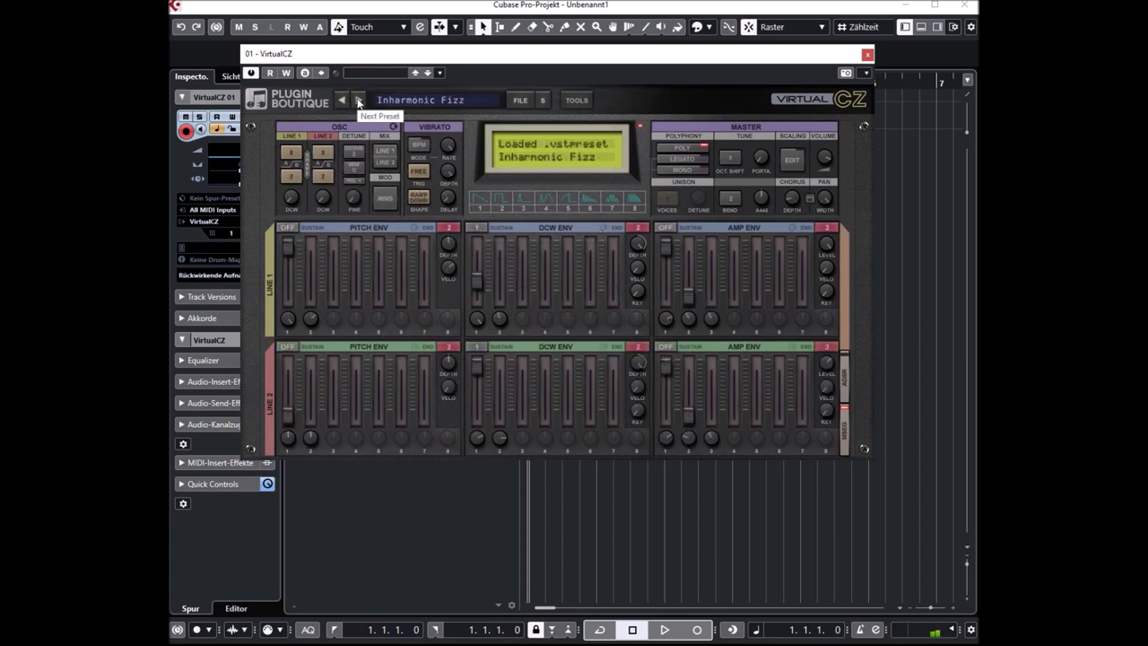
{"action": "left_click", "coordinate": [359, 101]}
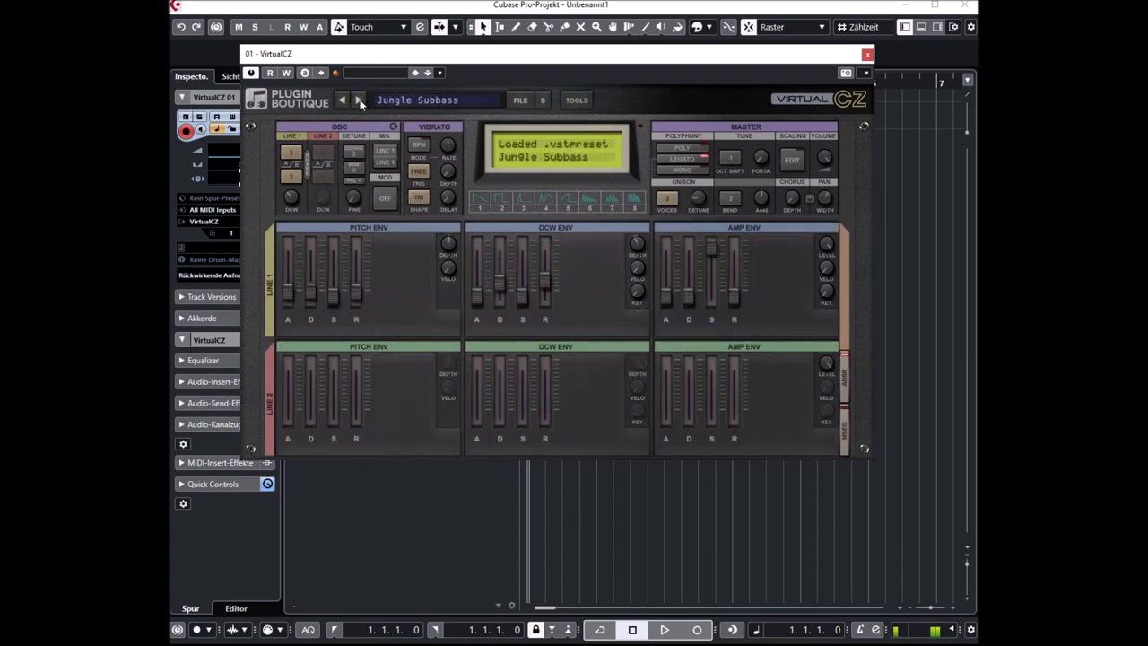
{"action": "left_click", "coordinate": [359, 101]}
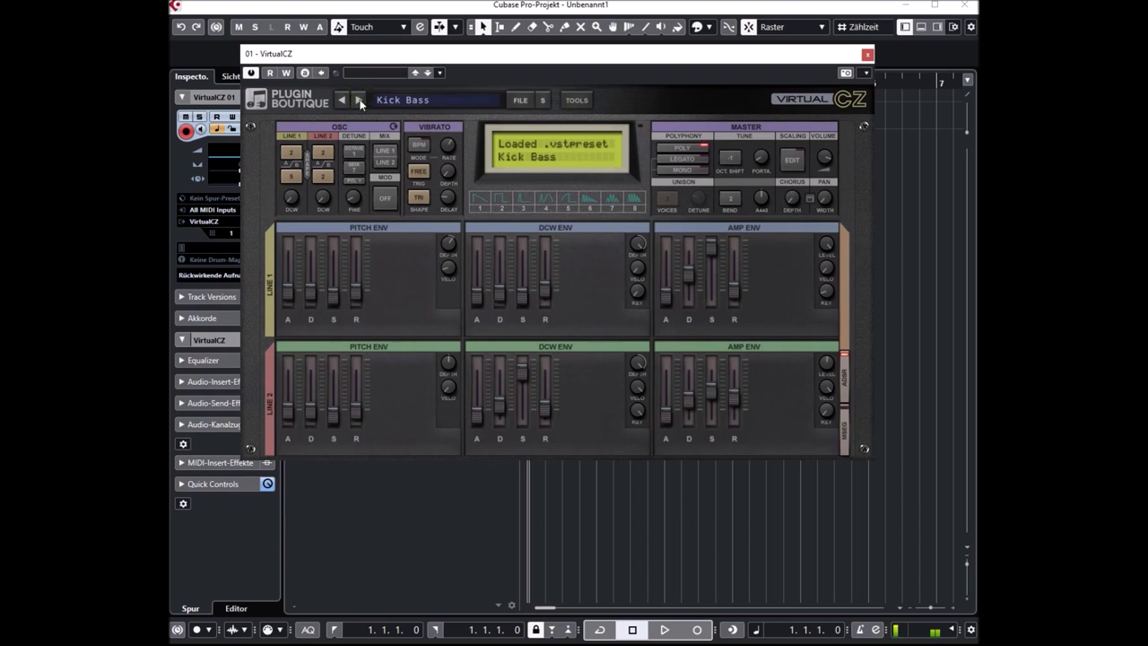
{"action": "left_click", "coordinate": [359, 101]}
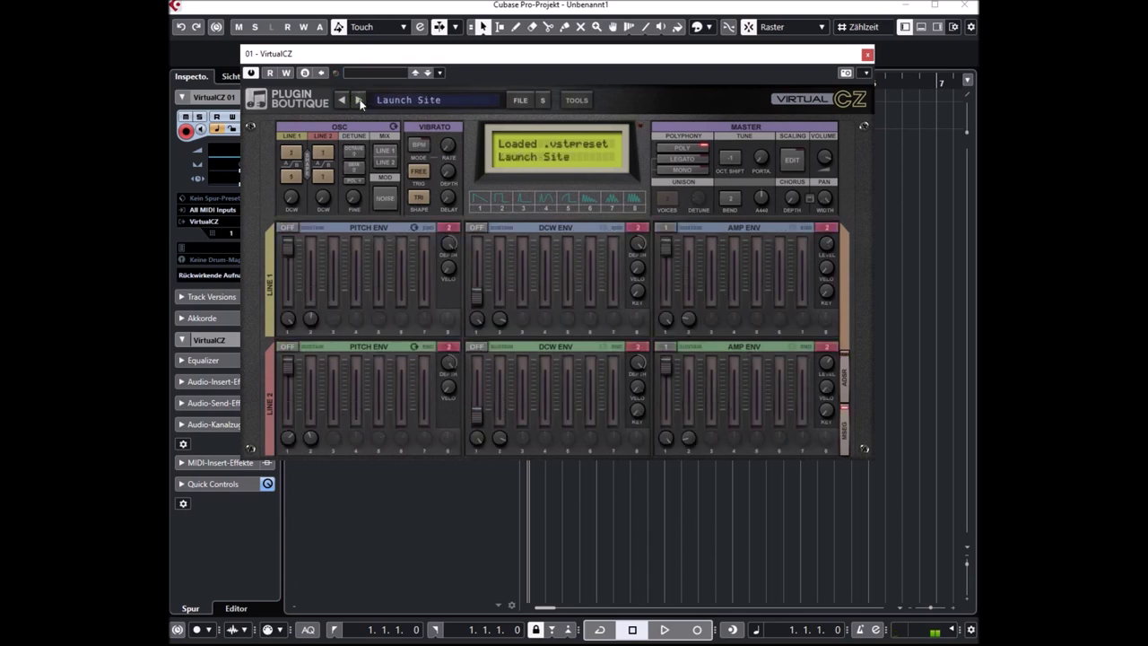
{"action": "left_click", "coordinate": [359, 101]}
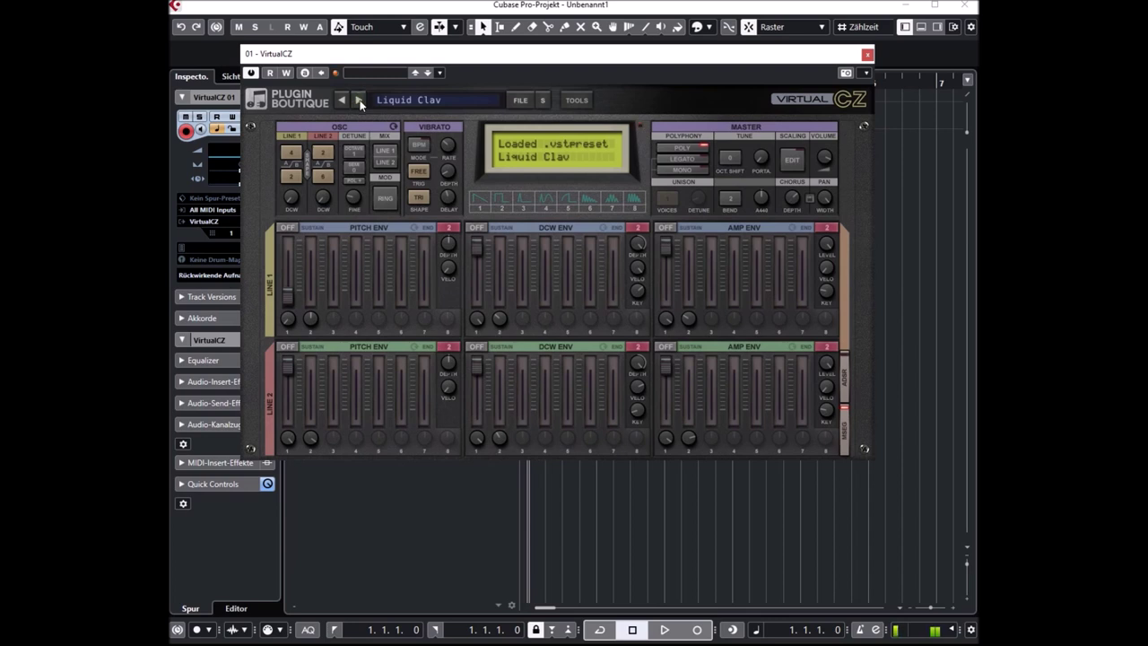
{"action": "left_click", "coordinate": [359, 101]}
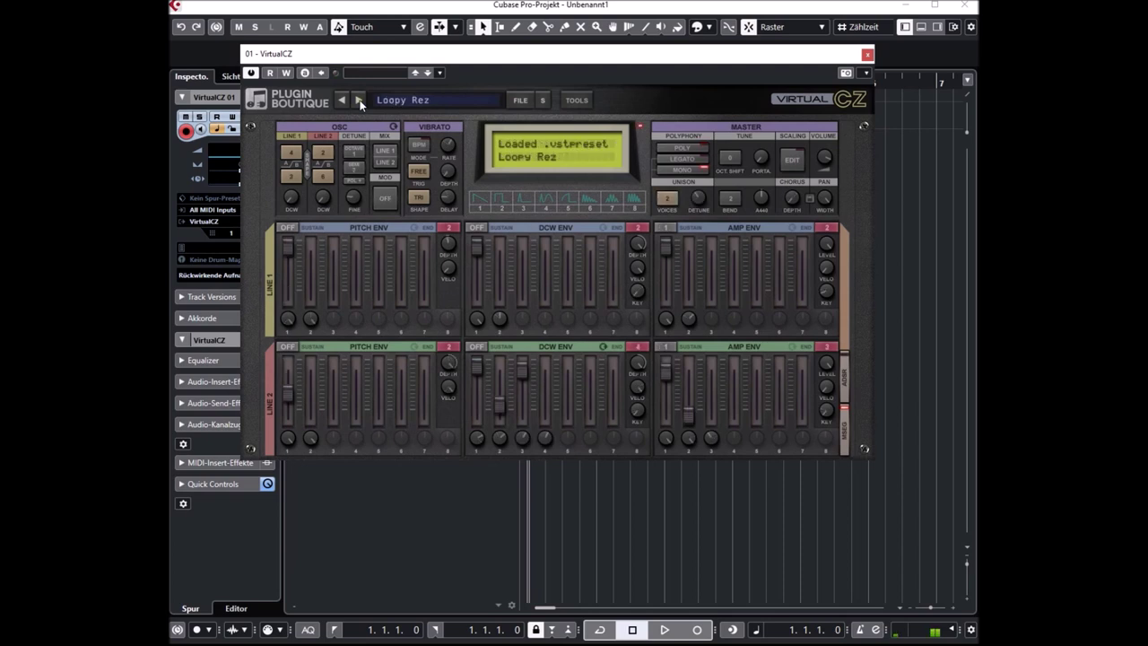
Load Classic Organ from Bank B (DS) and audition the following presets one by one up to Emotional
{"action": "left_click", "coordinate": [388, 101]}
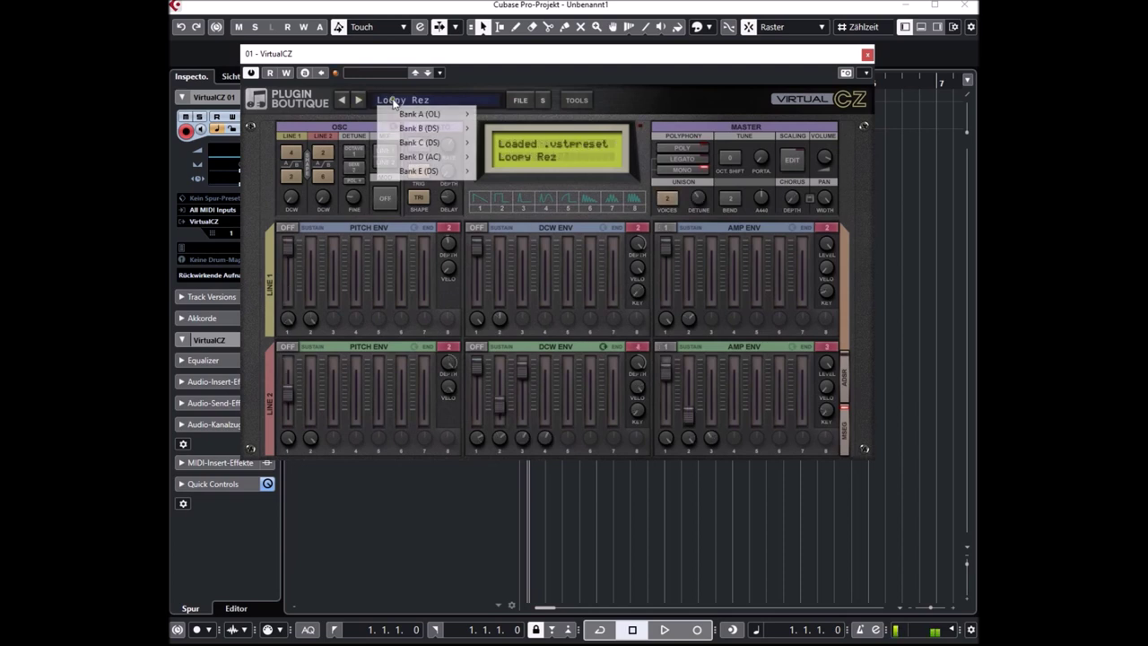
{"action": "mouse_move", "coordinate": [425, 131]}
{"action": "left_click", "coordinate": [547, 143]}
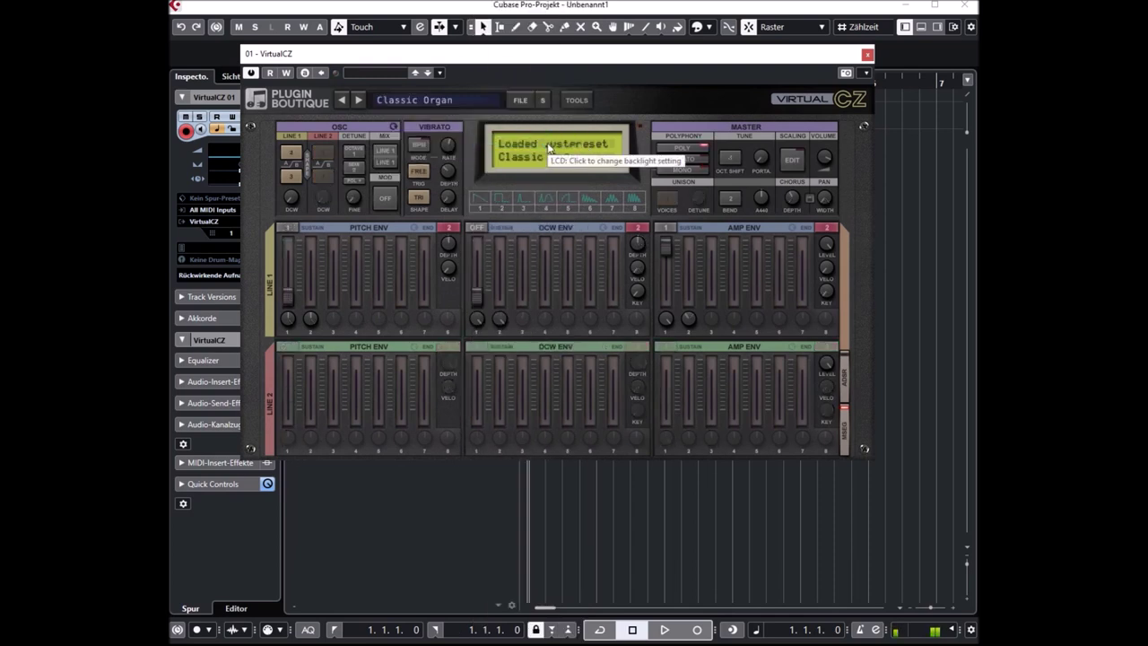
{"action": "left_click", "coordinate": [357, 102]}
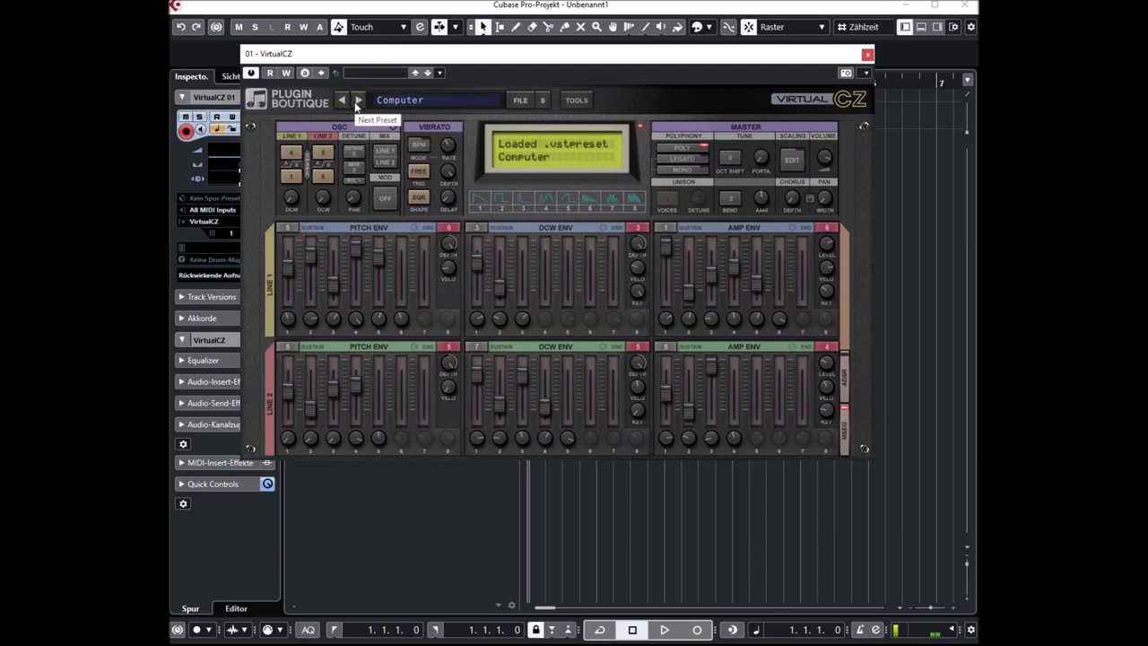
{"action": "left_click", "coordinate": [357, 102]}
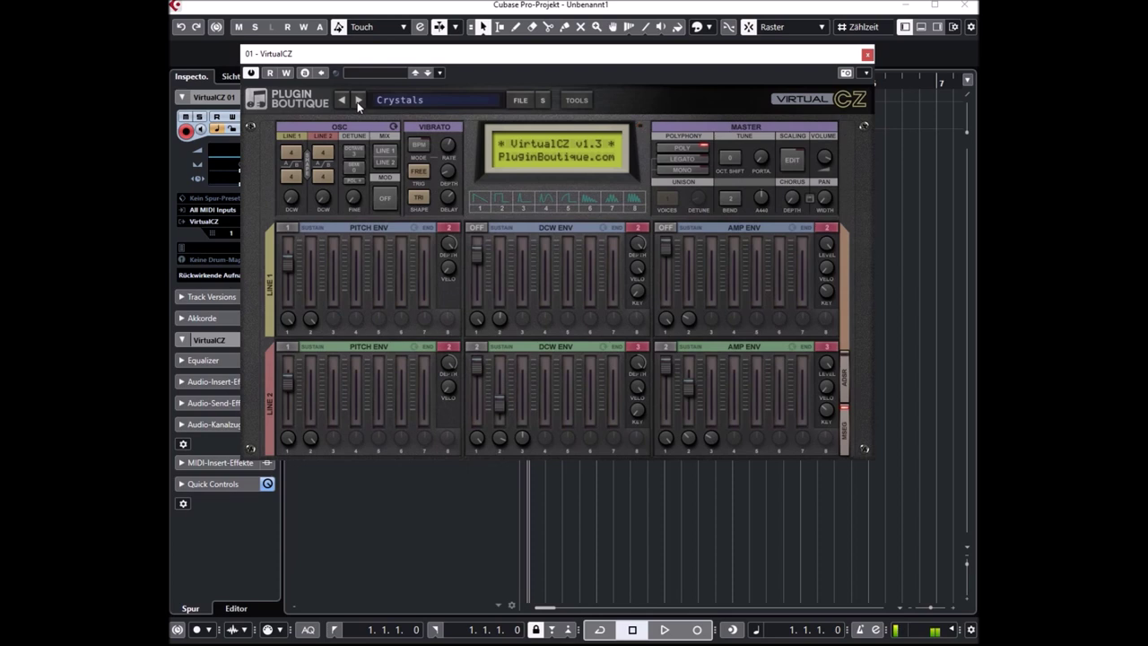
{"action": "left_click", "coordinate": [357, 101]}
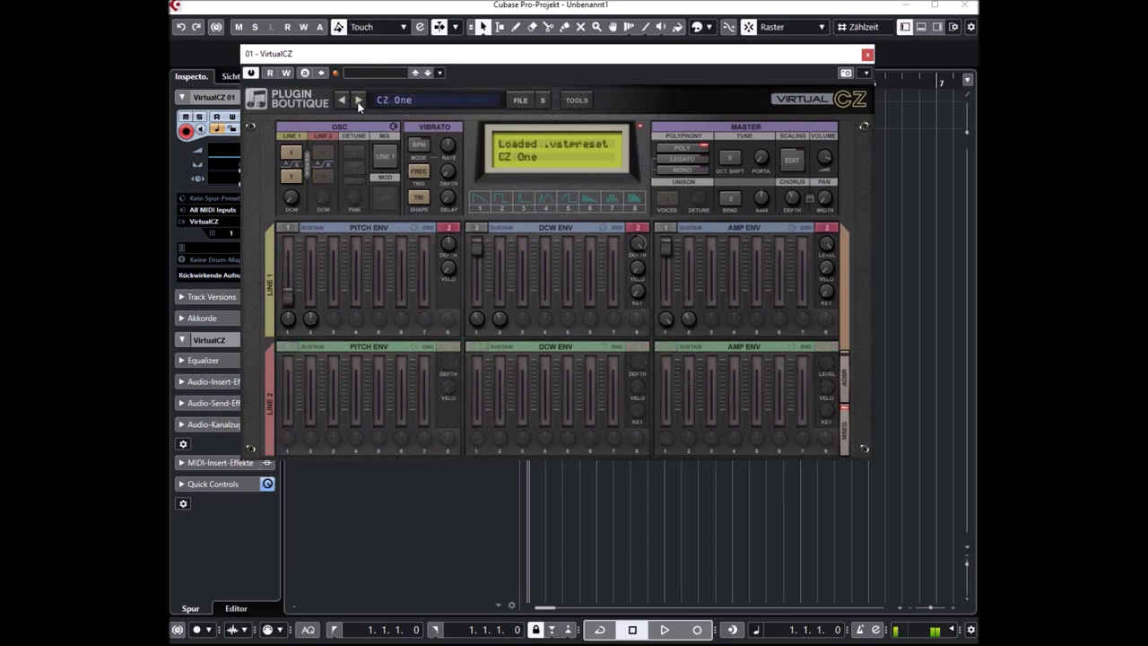
{"action": "left_click", "coordinate": [358, 101]}
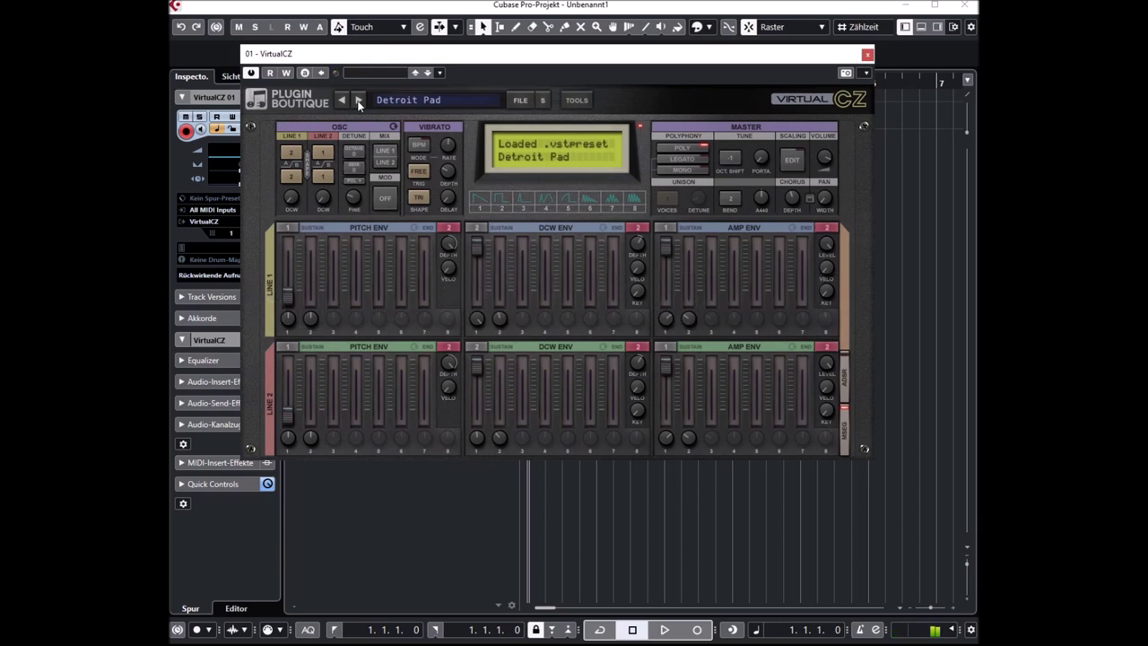
{"action": "left_click", "coordinate": [359, 101]}
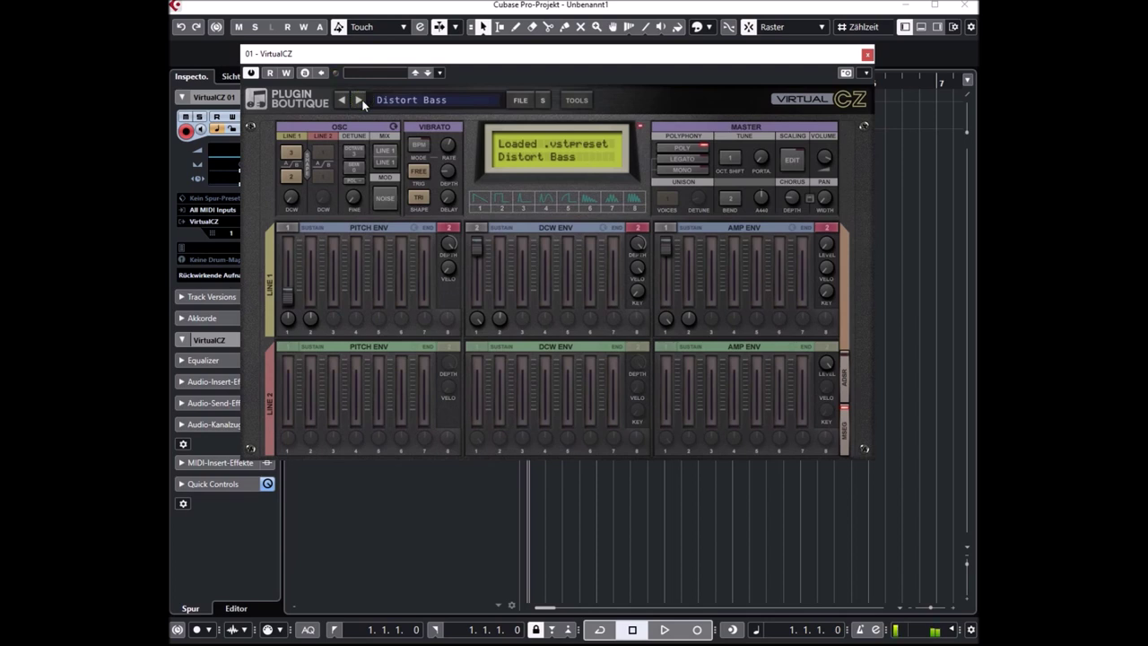
{"action": "left_click", "coordinate": [359, 102]}
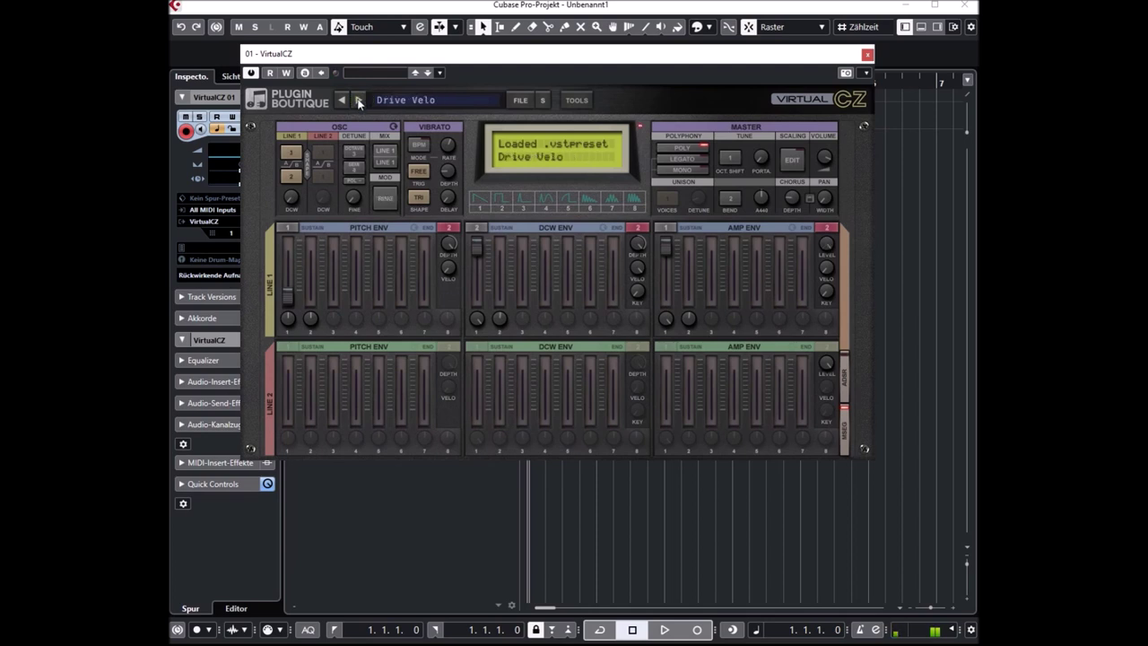
{"action": "left_click", "coordinate": [359, 101]}
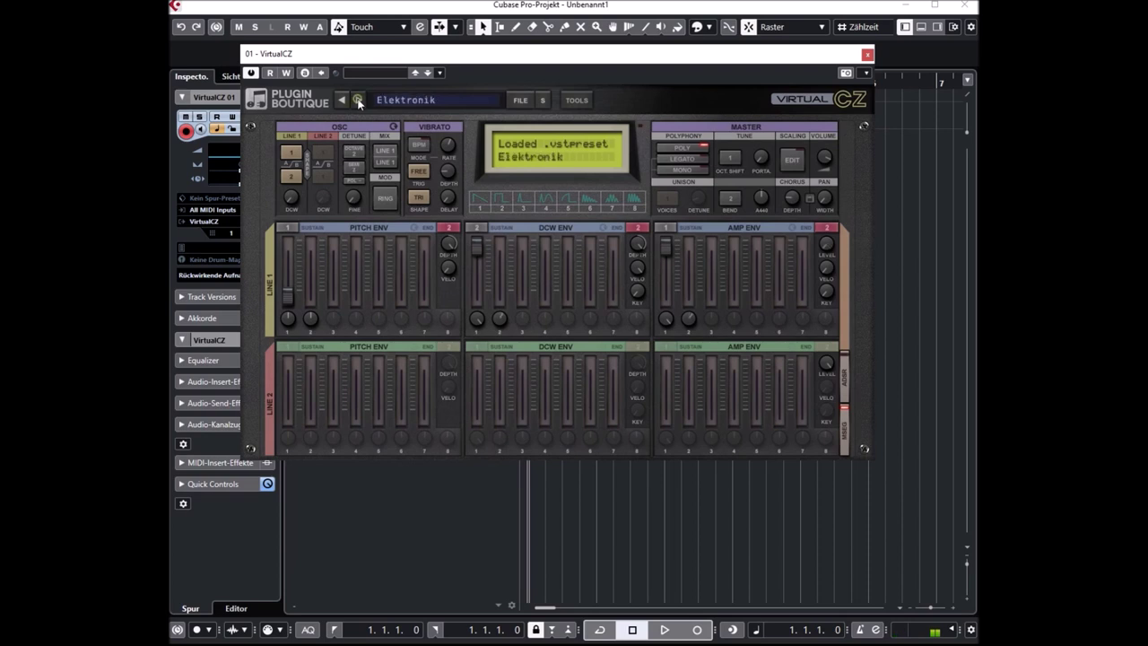
{"action": "left_click", "coordinate": [359, 102]}
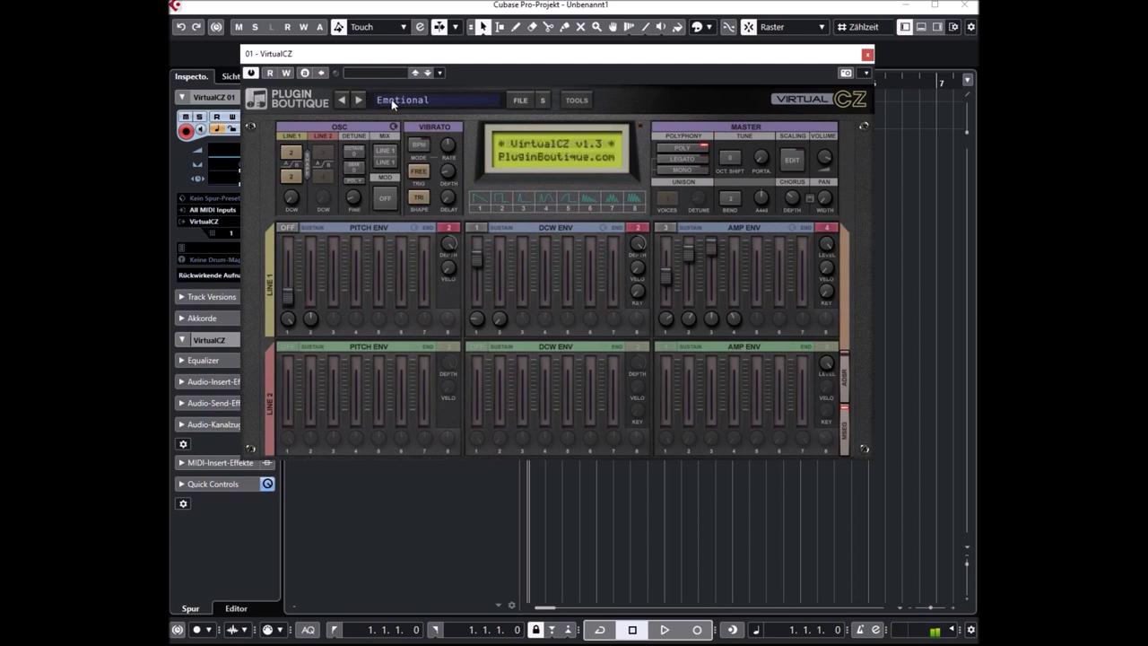
Load B-1 Brass C40 from Bank C (DS) and audition the following presets one by one up to B-7 Riser C30
{"action": "left_click", "coordinate": [389, 102]}
{"action": "mouse_move", "coordinate": [419, 128]}
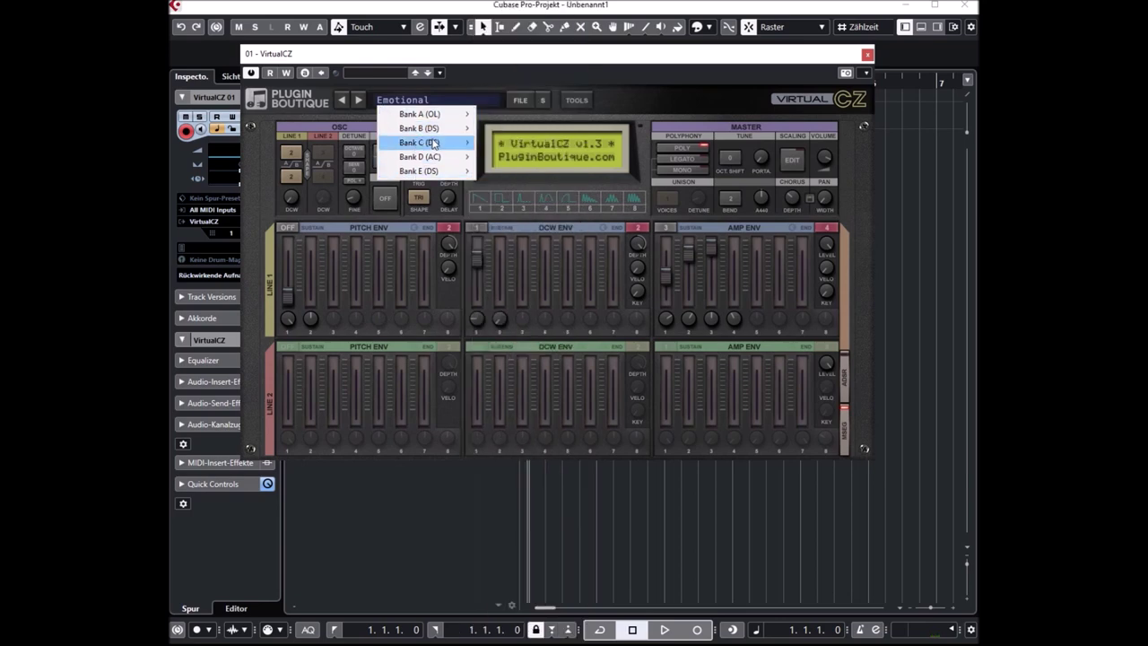
{"action": "left_click", "coordinate": [514, 111]}
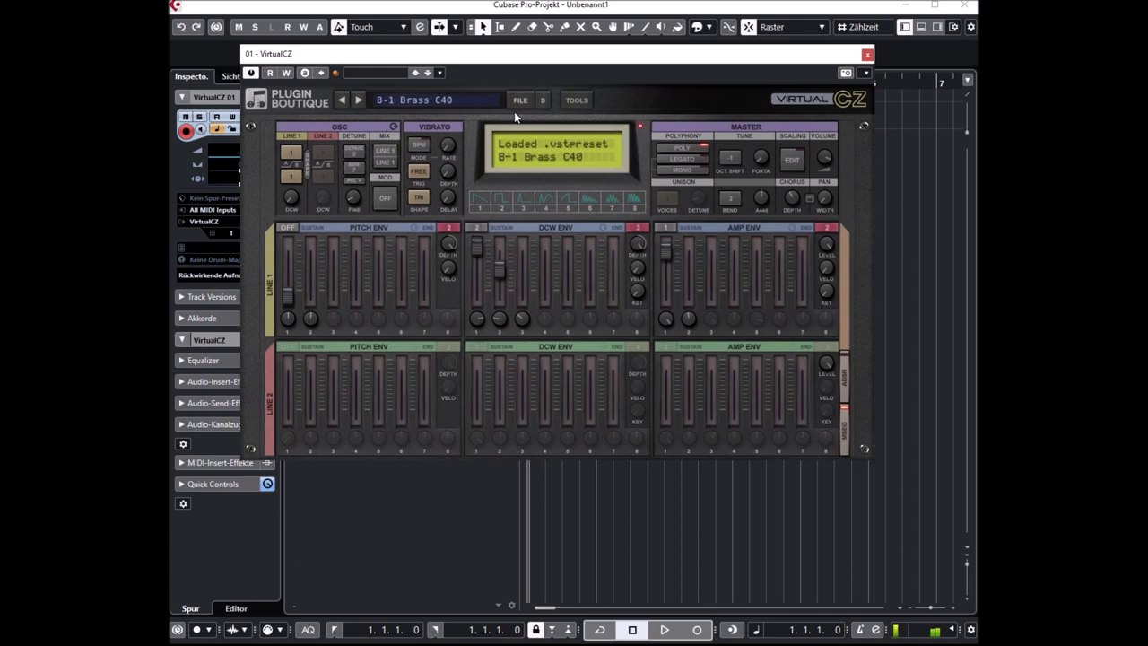
{"action": "left_click", "coordinate": [359, 100]}
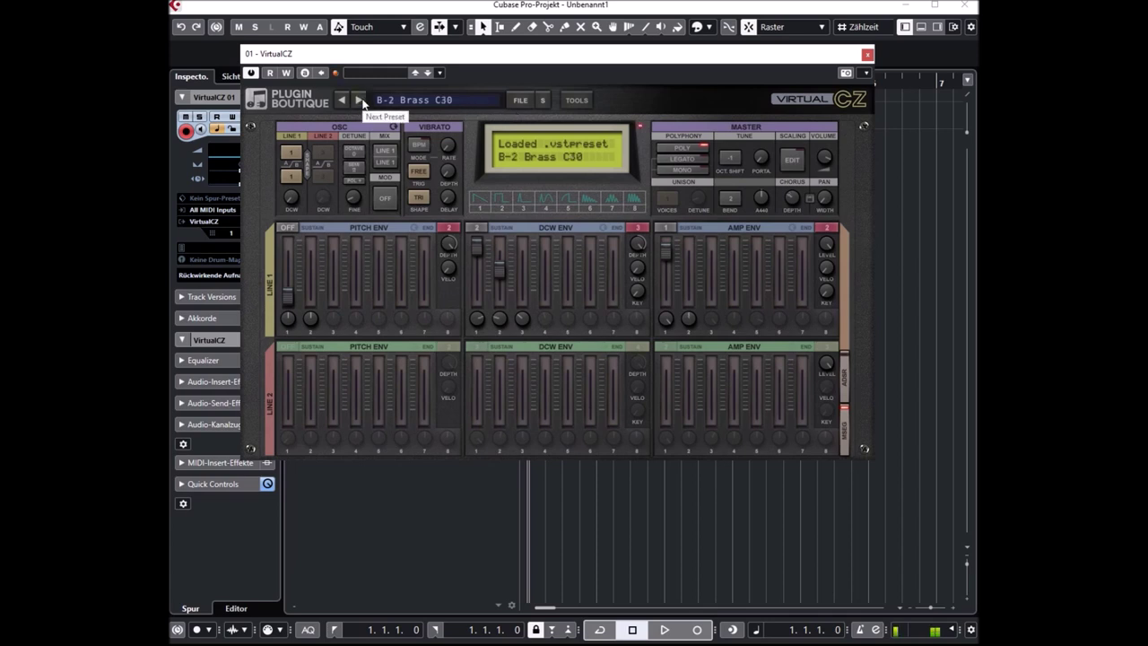
{"action": "left_click", "coordinate": [361, 102]}
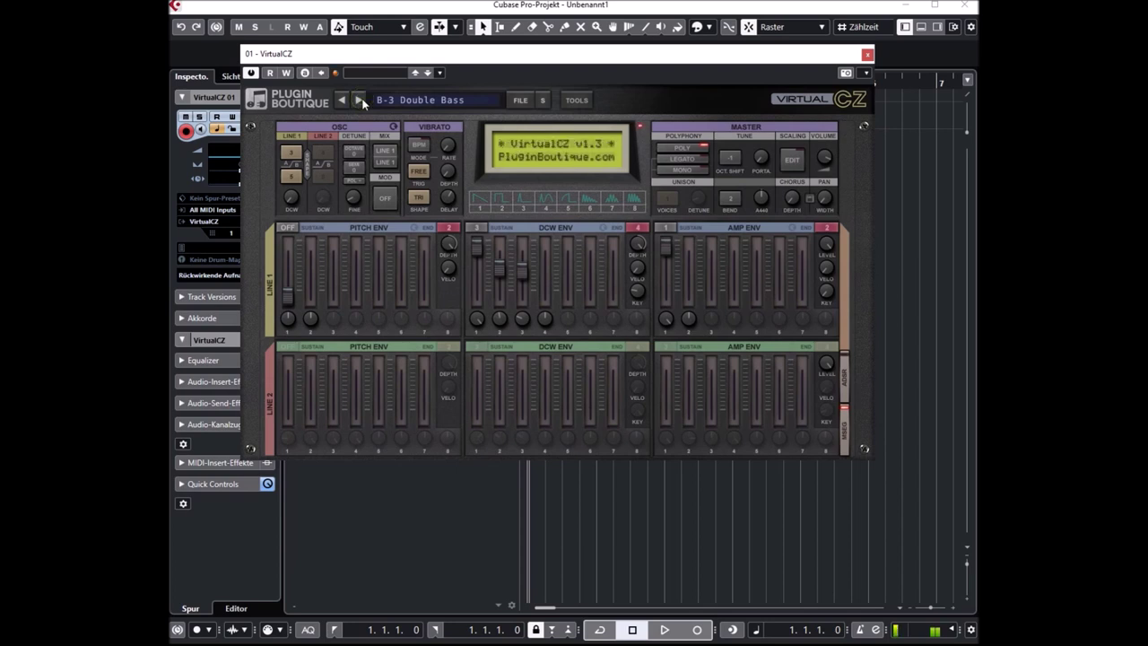
{"action": "left_click", "coordinate": [361, 101]}
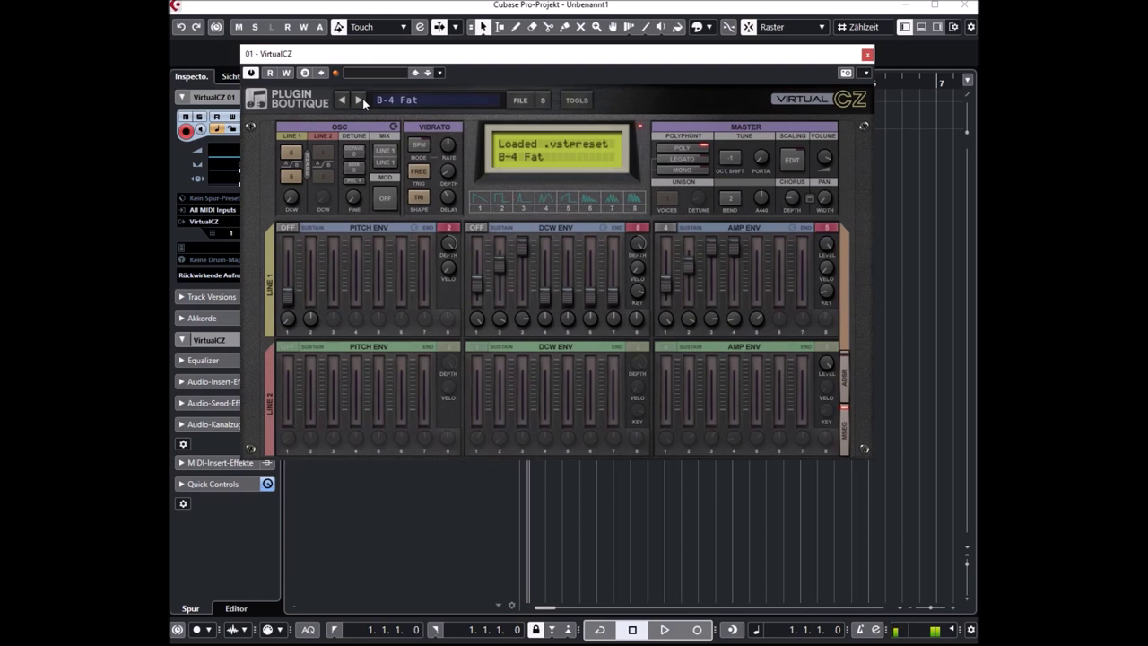
{"action": "left_click", "coordinate": [360, 101]}
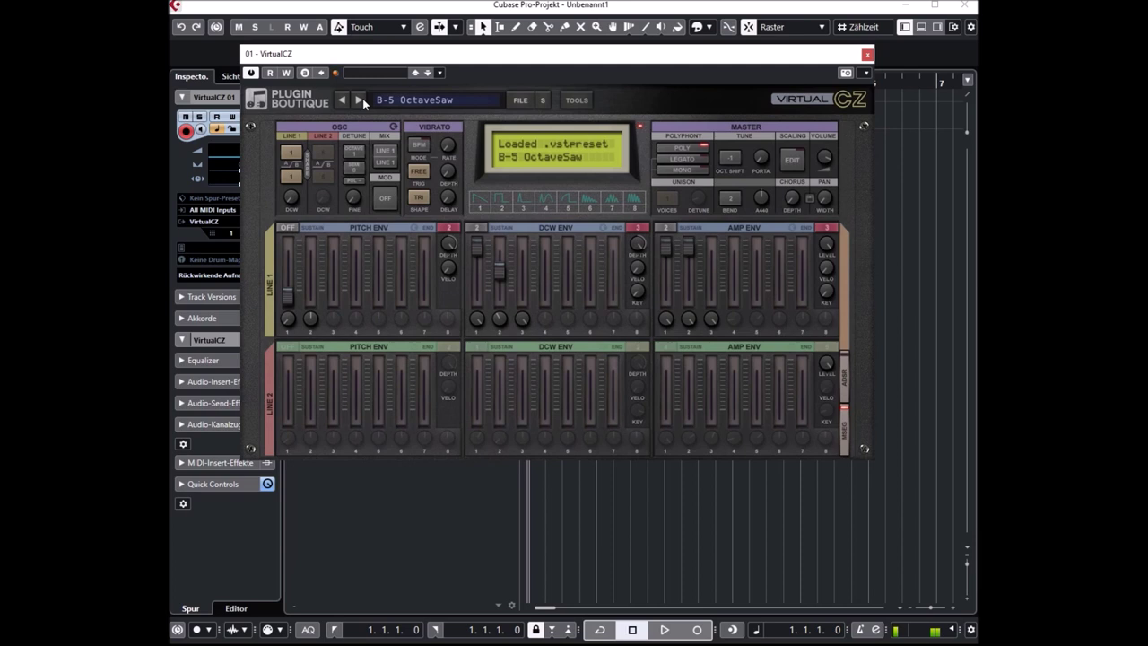
{"action": "left_click", "coordinate": [361, 101]}
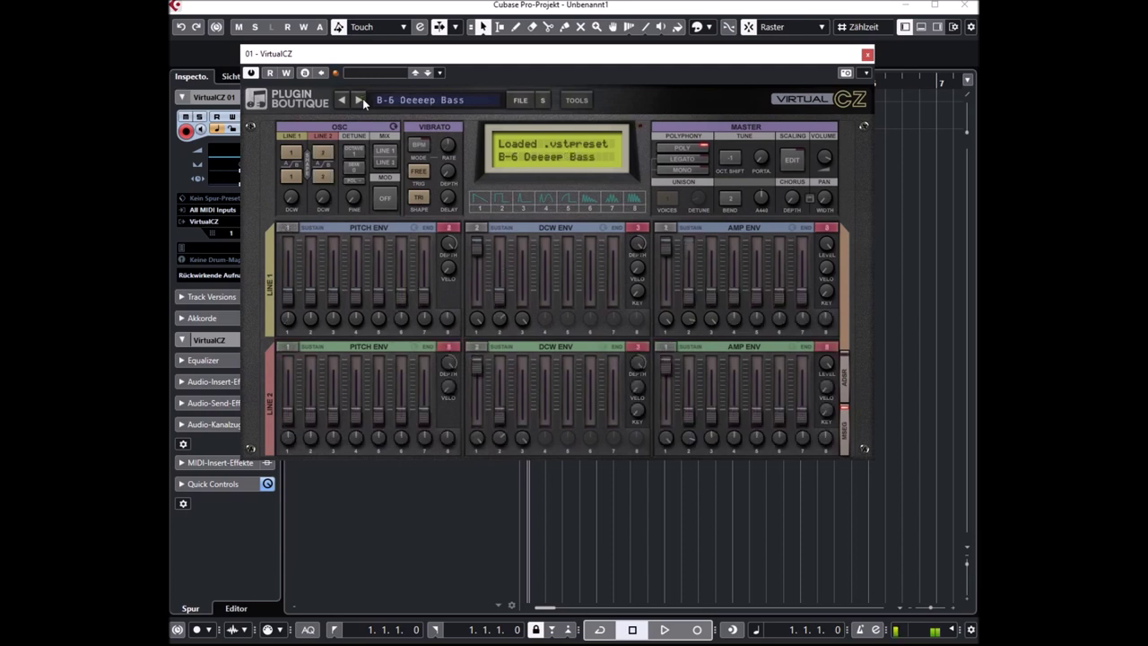
{"action": "left_click", "coordinate": [361, 101]}
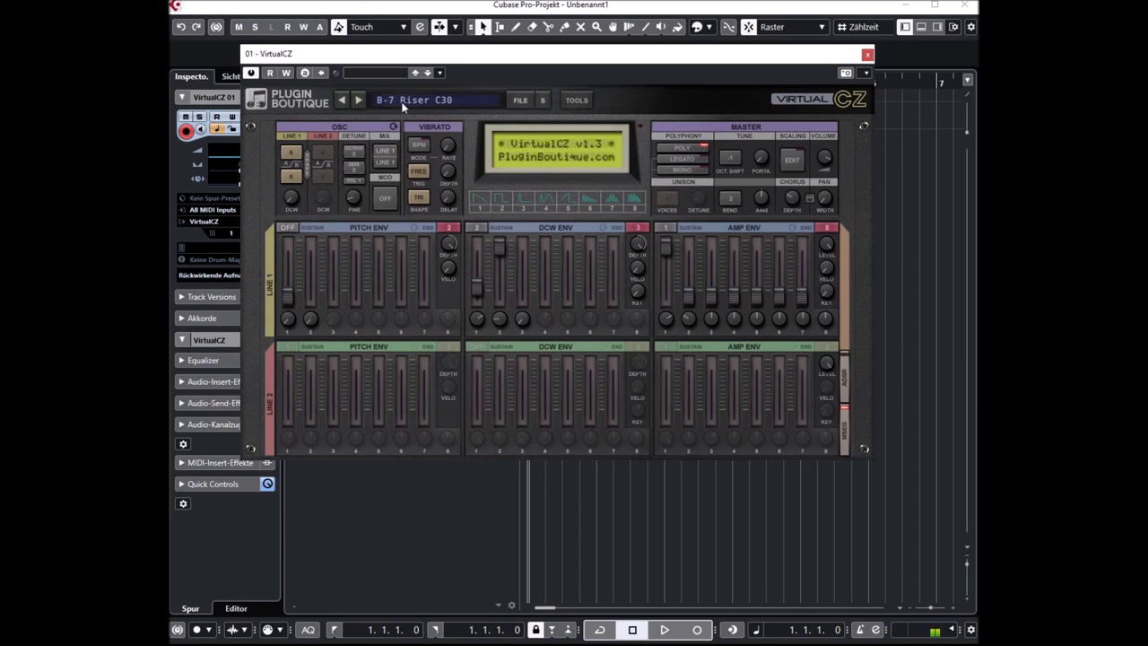
Load D-7 Velo SQR from Bank C (DS) and audition the following presets one by one up to E-5 Scary C50
{"action": "left_click", "coordinate": [404, 107]}
{"action": "mouse_move", "coordinate": [430, 143]}
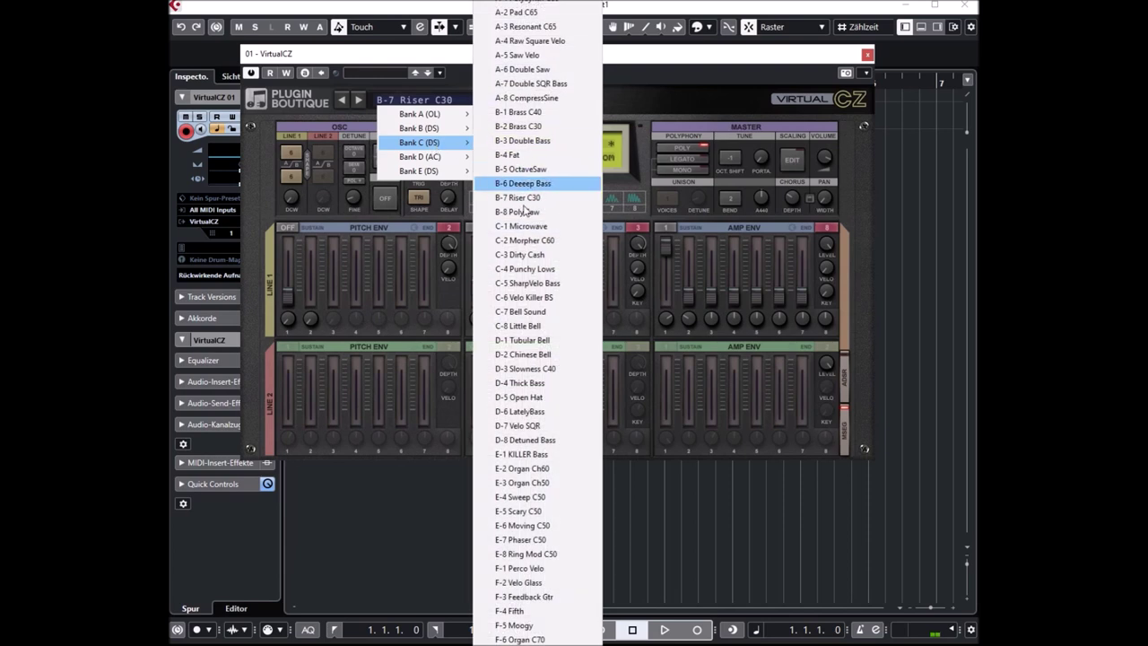
{"action": "left_click", "coordinate": [518, 426]}
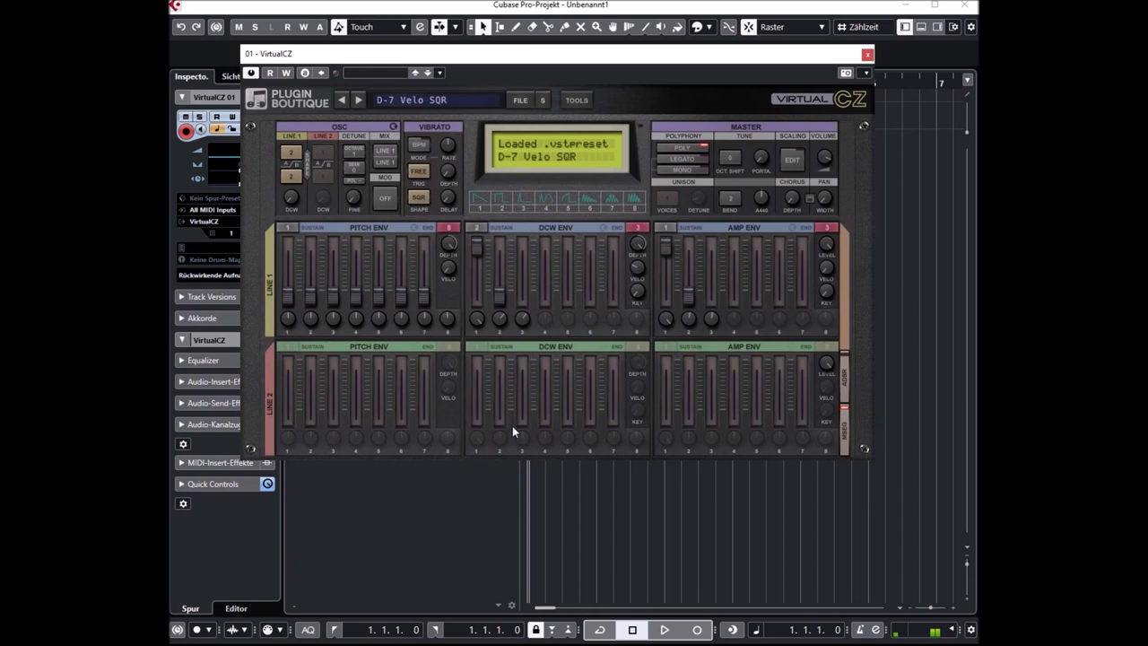
{"action": "left_click", "coordinate": [359, 101]}
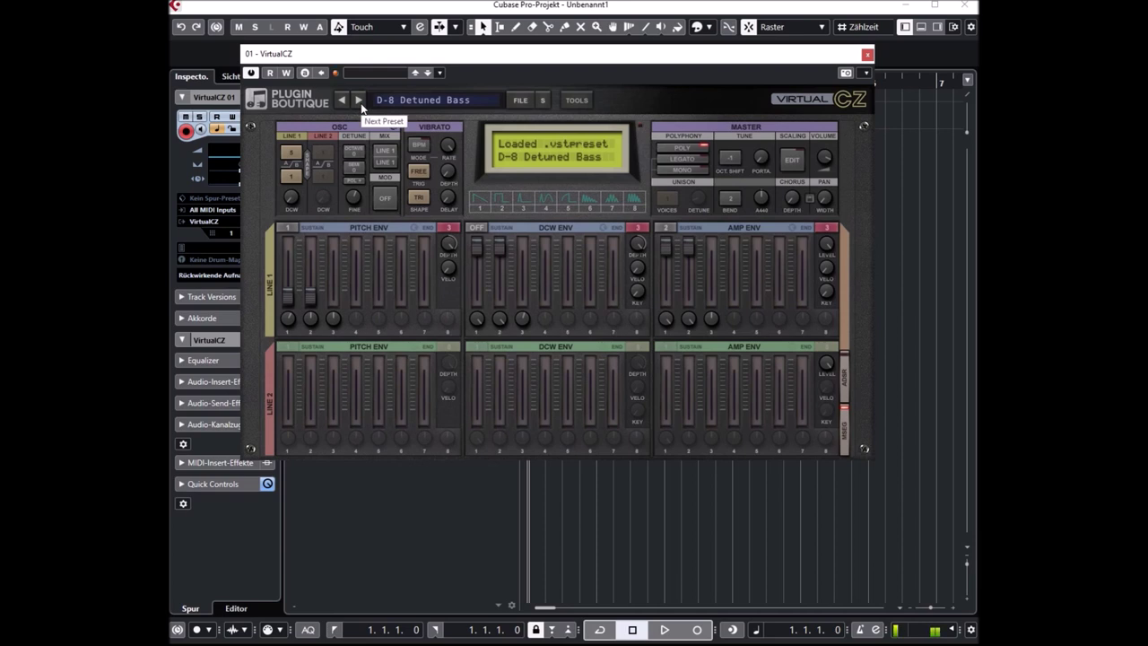
{"action": "left_click", "coordinate": [359, 102]}
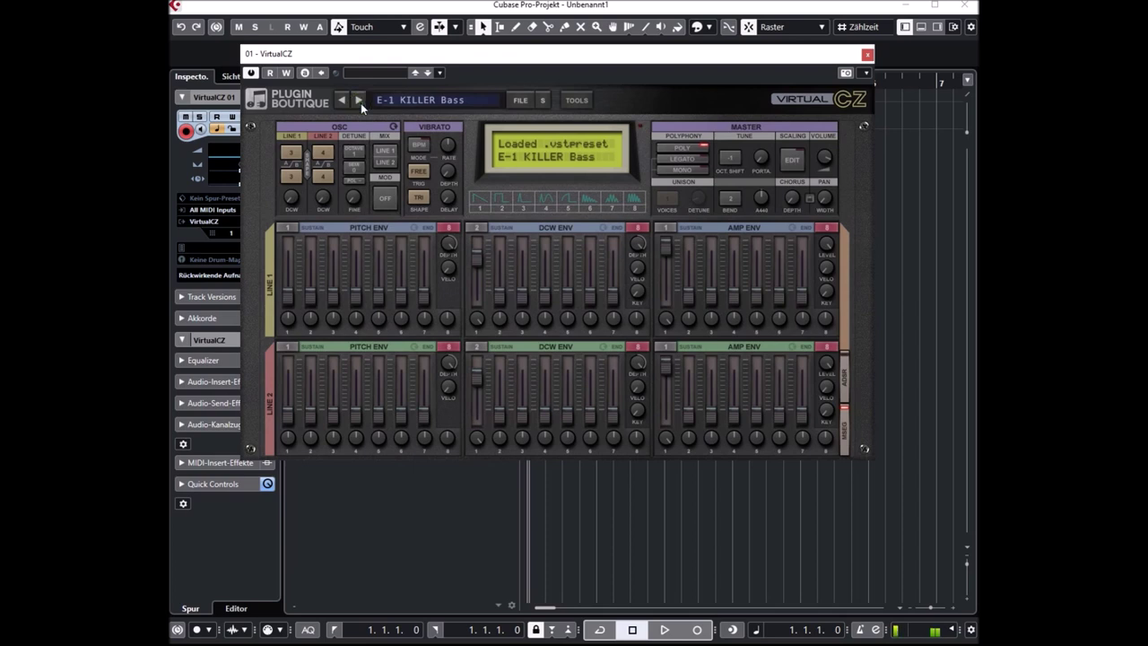
{"action": "left_click", "coordinate": [359, 101]}
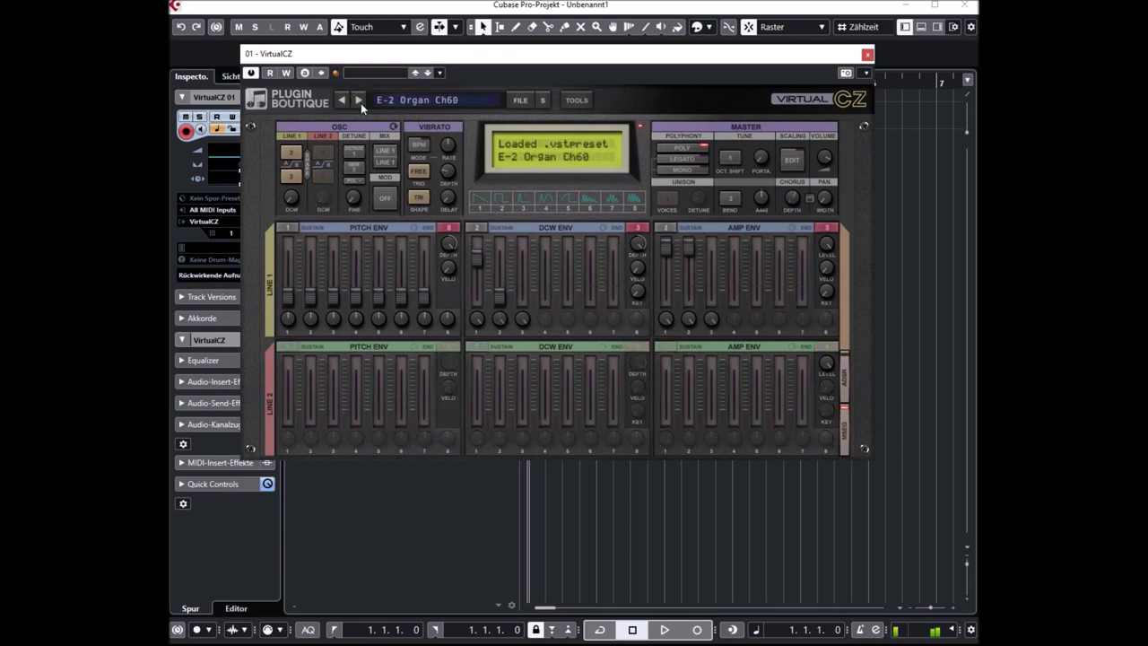
{"action": "left_click", "coordinate": [359, 101]}
{"action": "left_click", "coordinate": [359, 102]}
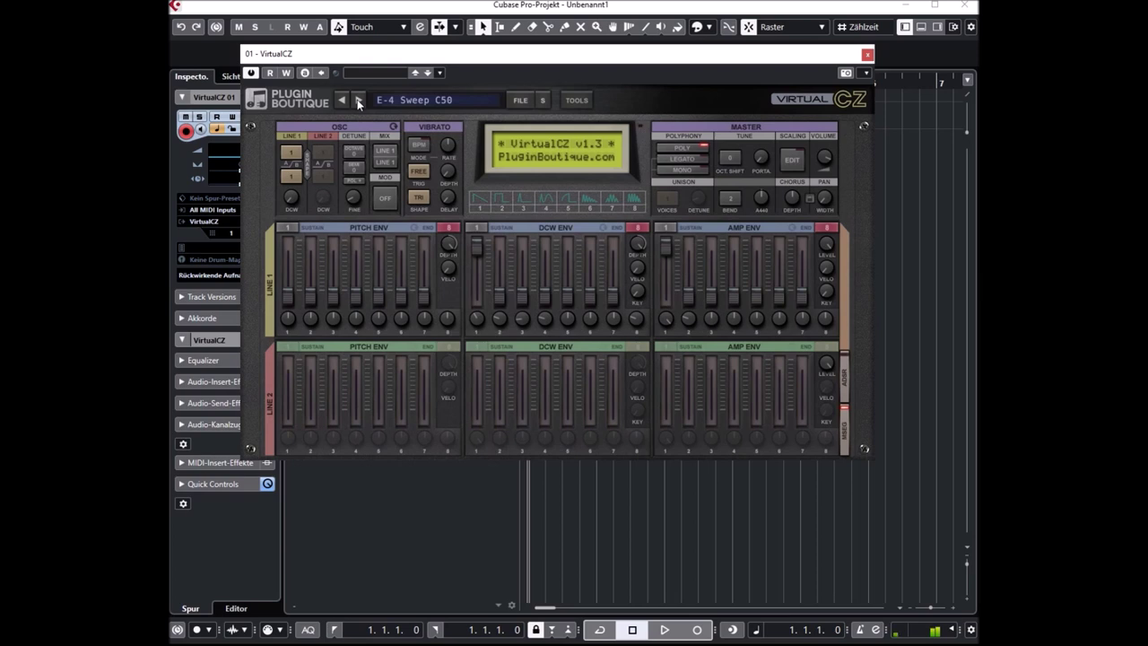
{"action": "left_click", "coordinate": [360, 101]}
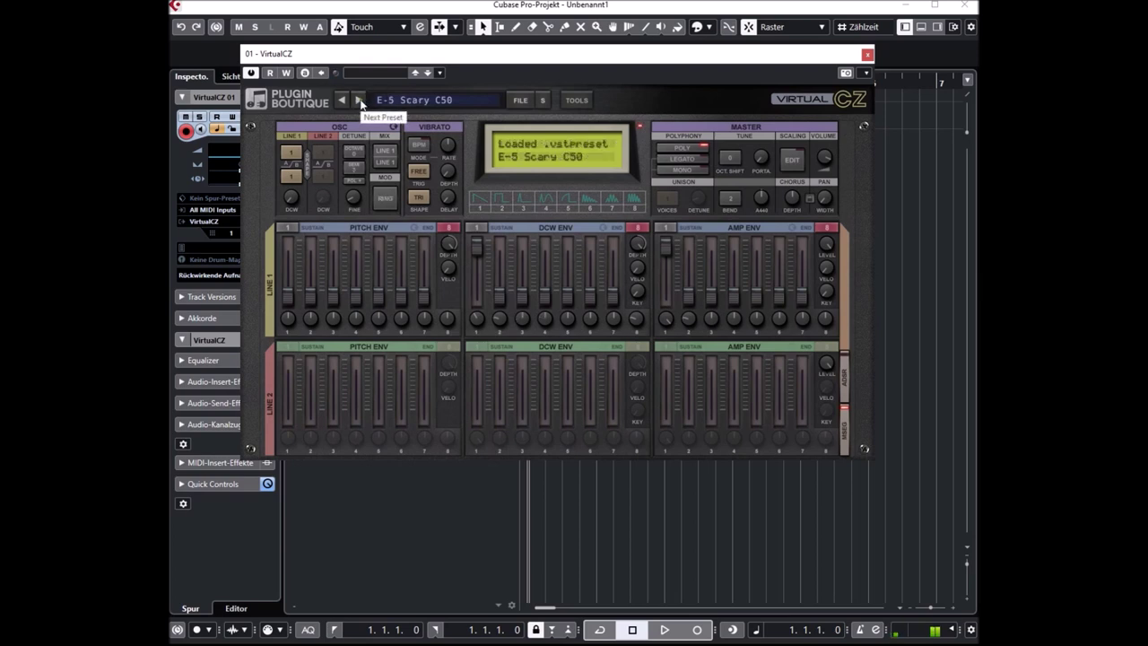